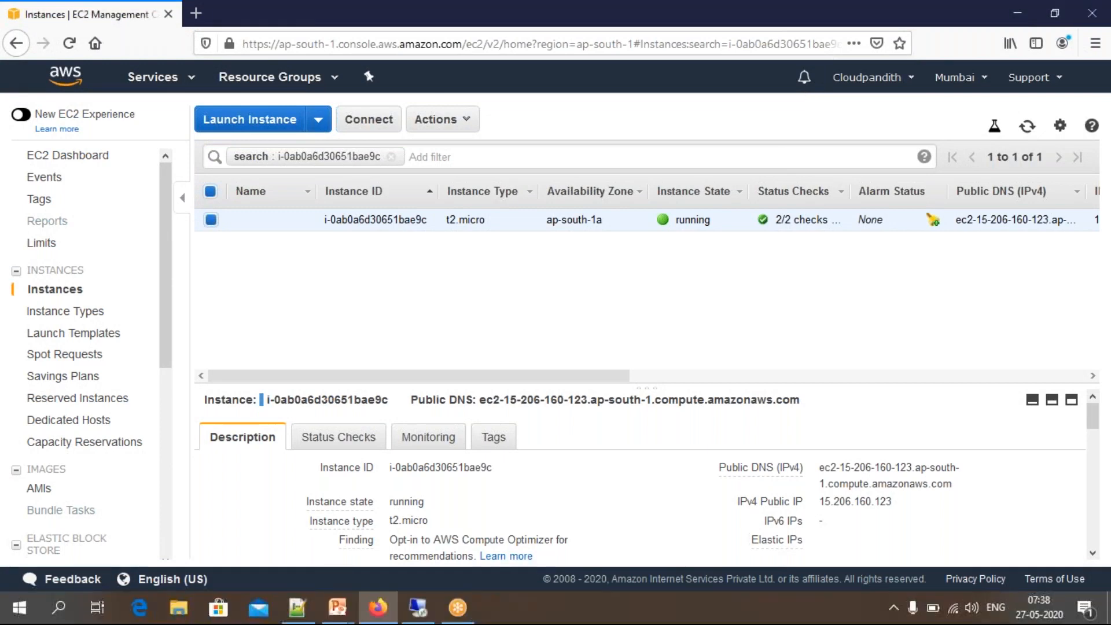
Open the RDS service in the Mumbai region and list its DB instances
left_click(193, 85)
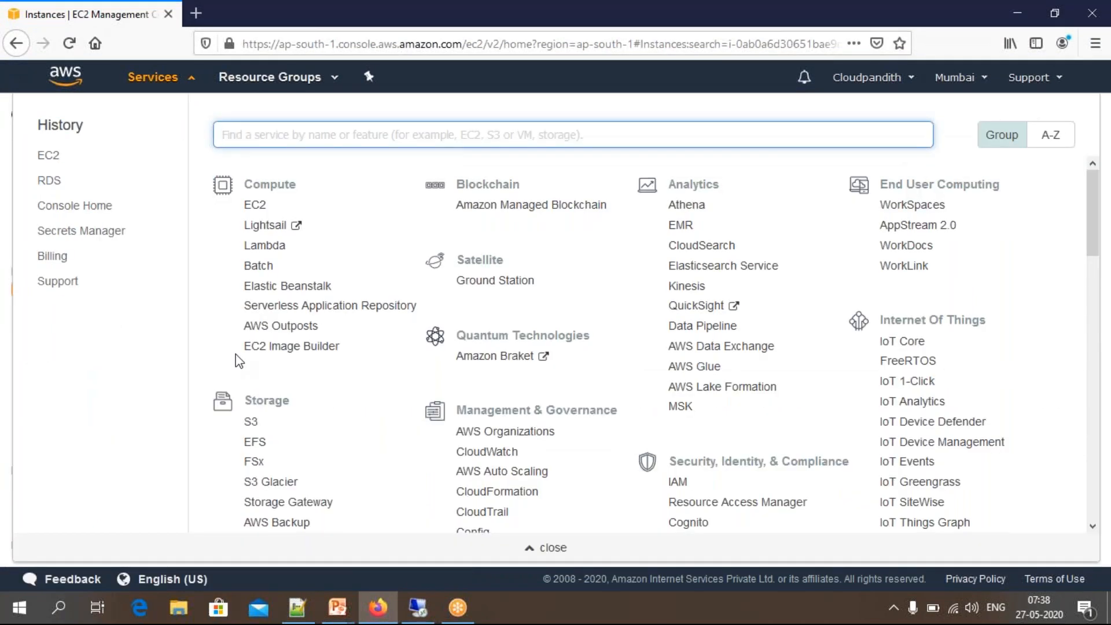
scroll(273, 454, "down", 3)
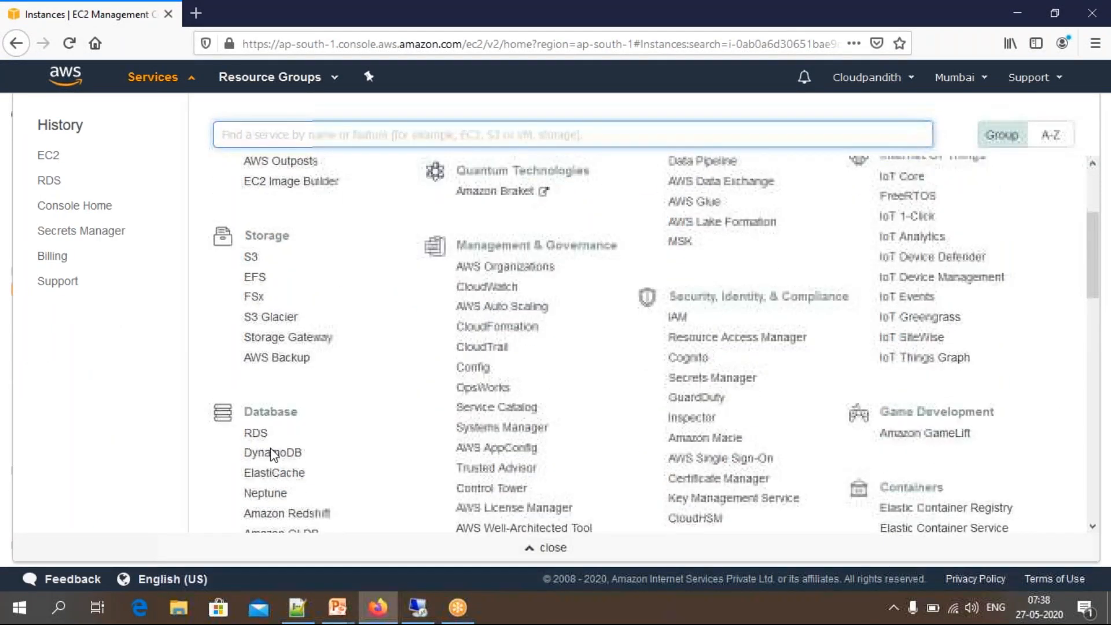
left_click(258, 435)
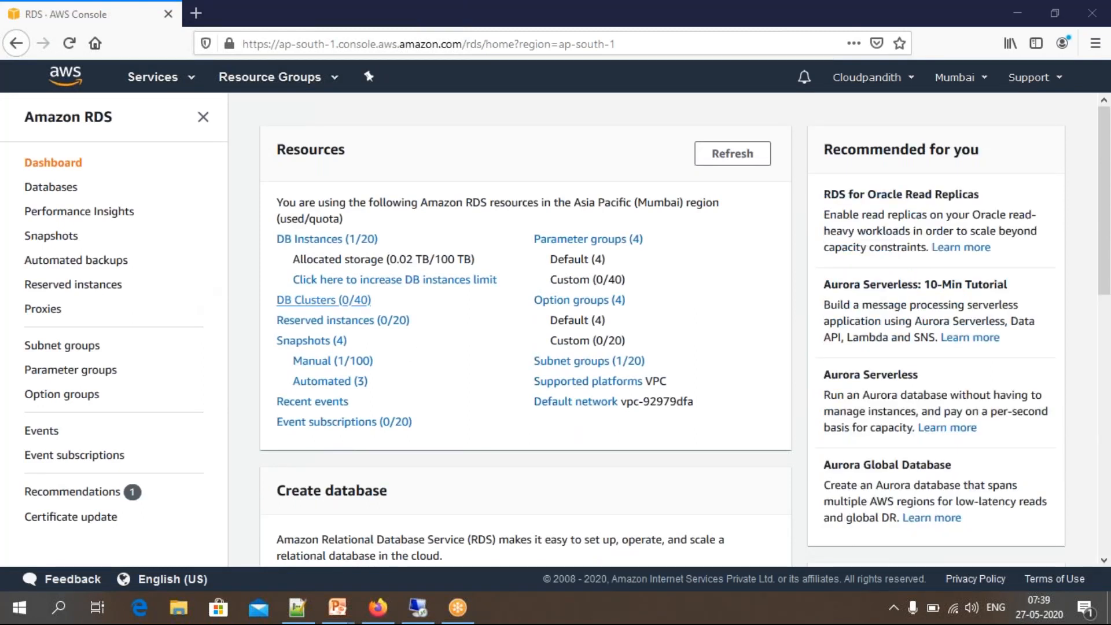
left_click(335, 242)
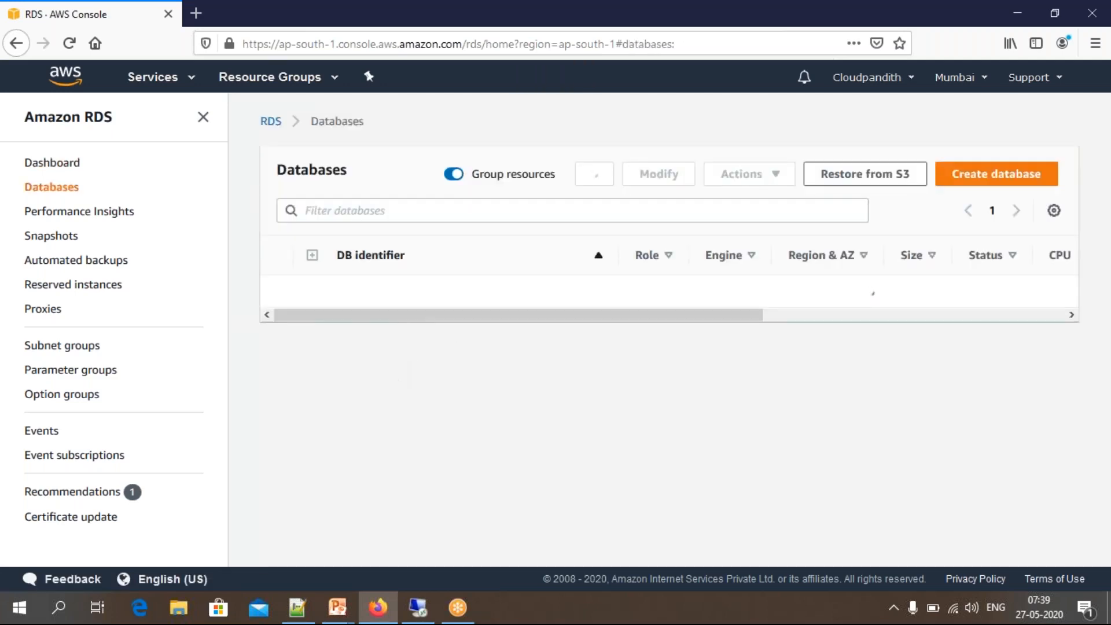
Look through all the columns of the databases list for the cloudpandith-mysql instance
left_click_drag(446, 322, 463, 318)
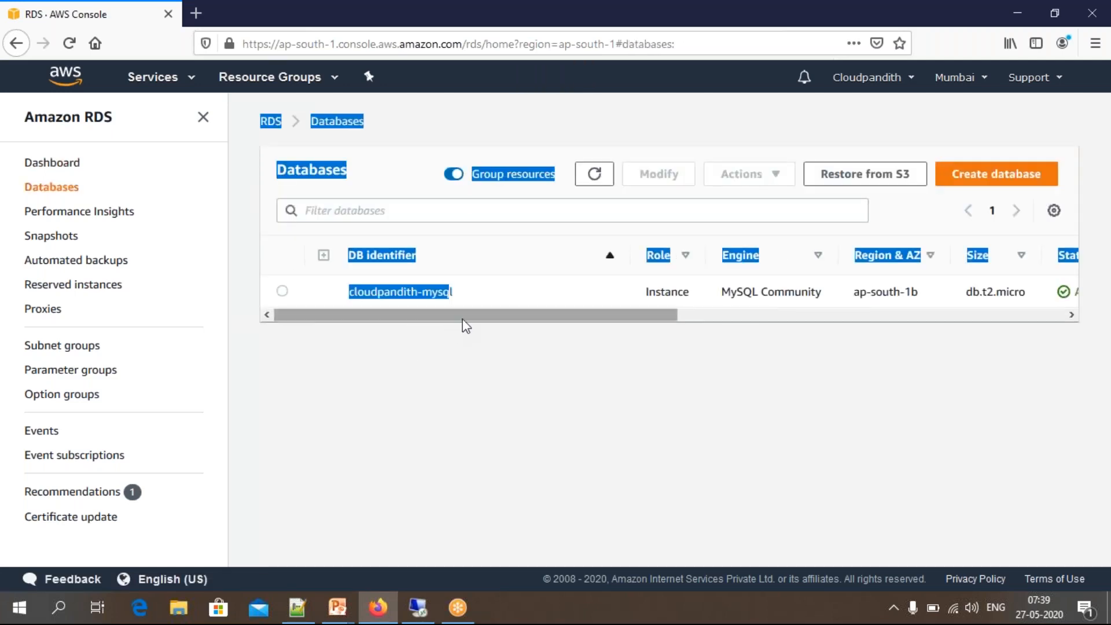
left_click(470, 352)
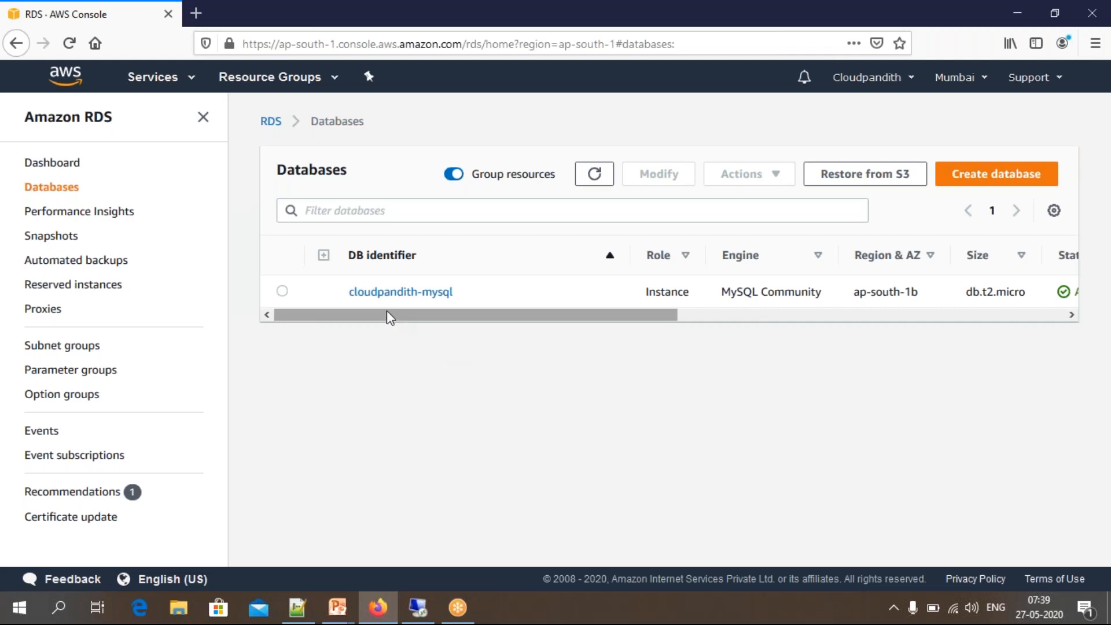
left_click_drag(386, 316, 649, 335)
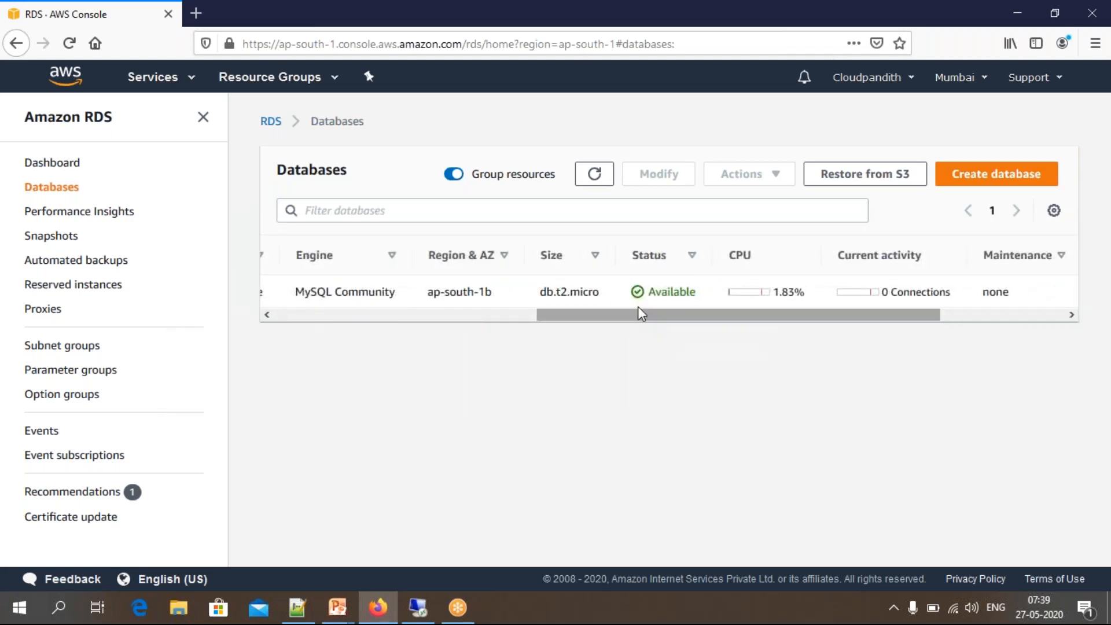
left_click_drag(640, 318, 350, 337)
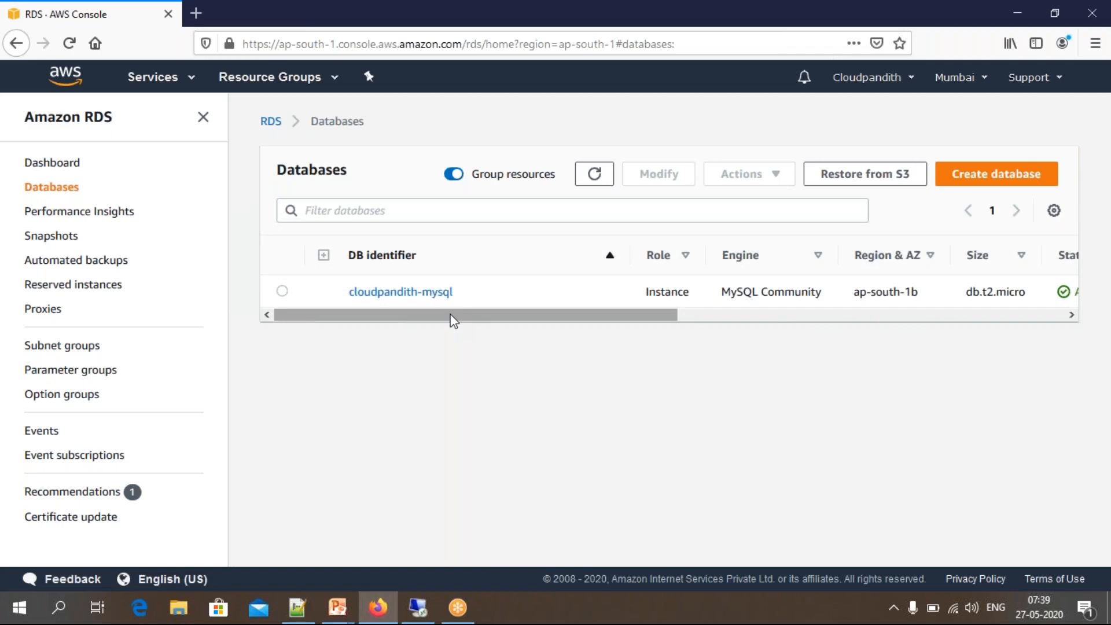
left_click_drag(452, 320, 872, 332)
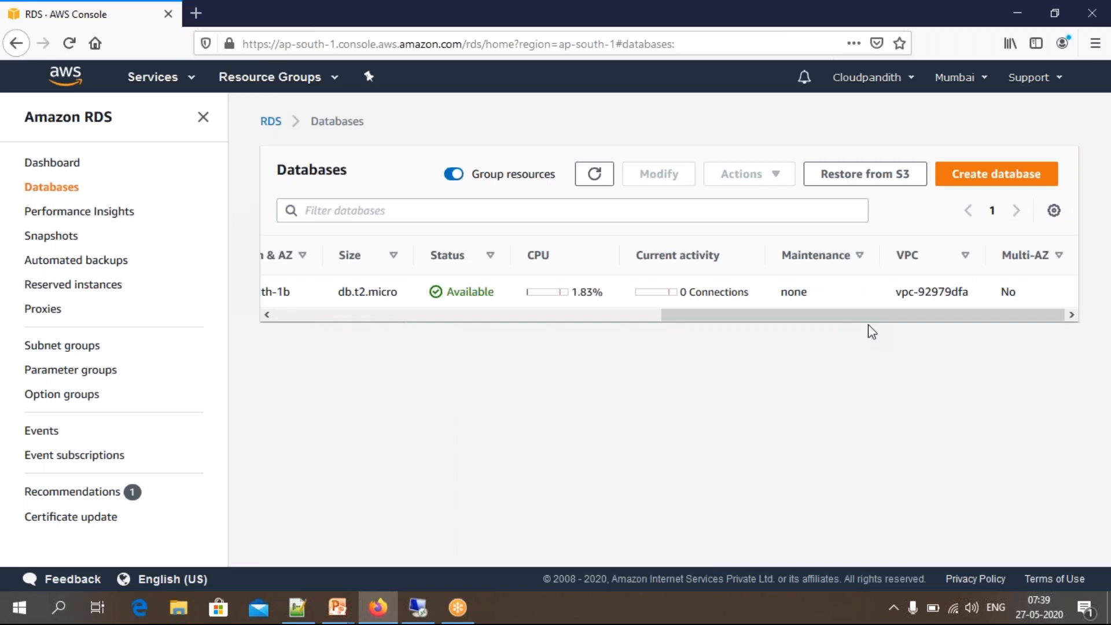
Start creating a database with the Easy Create method and the MySQL engine
left_click(980, 180)
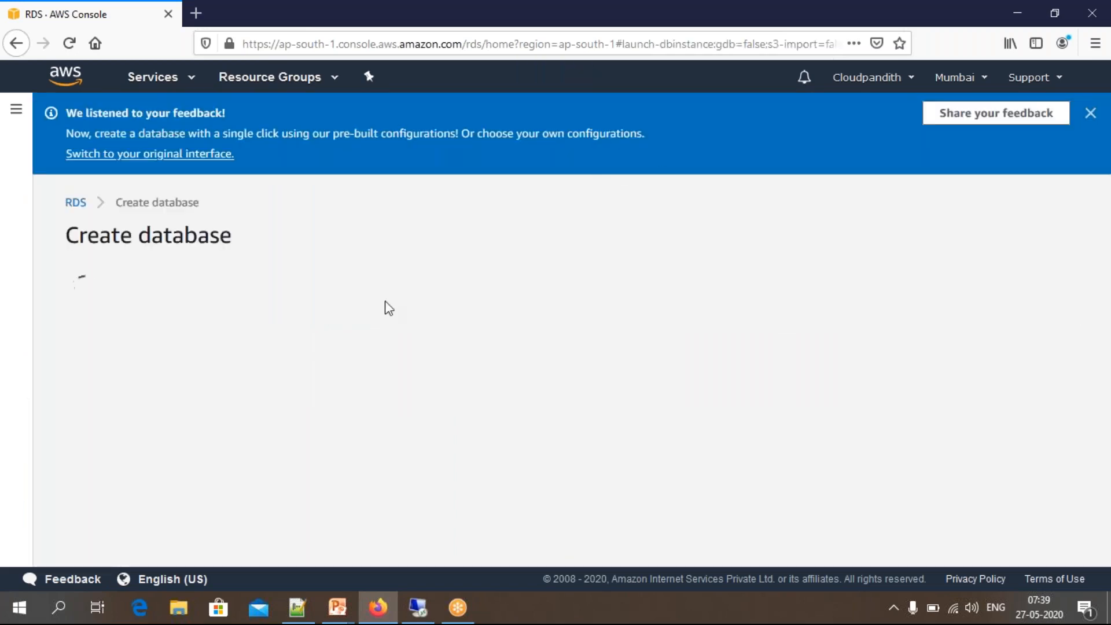
scroll(375, 337, "down", 2)
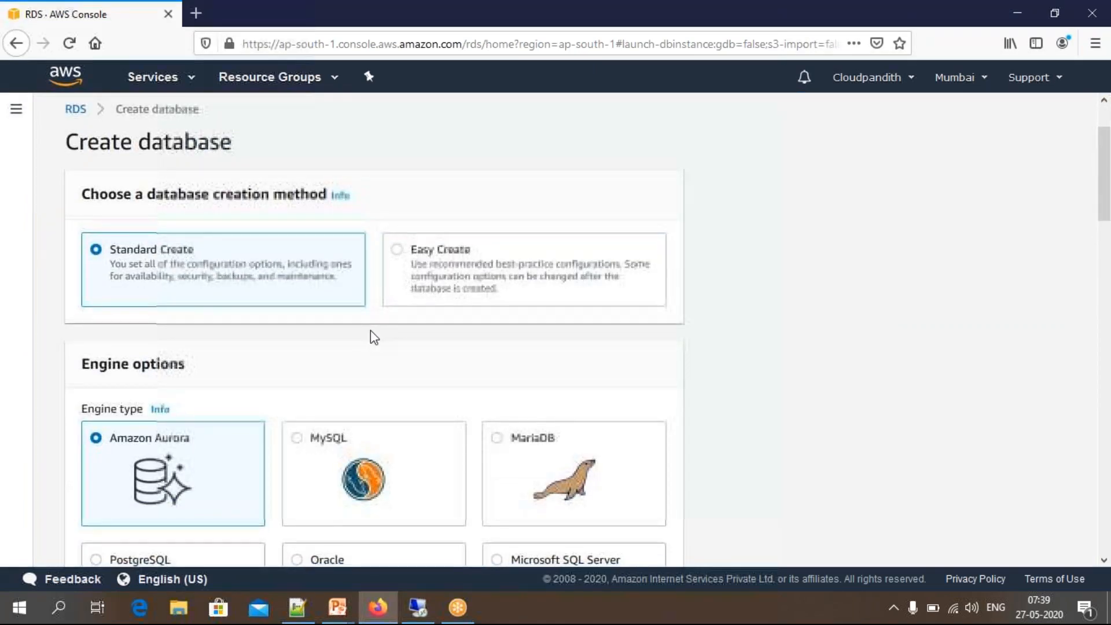
left_click(398, 250)
scroll(399, 323, "down", 3)
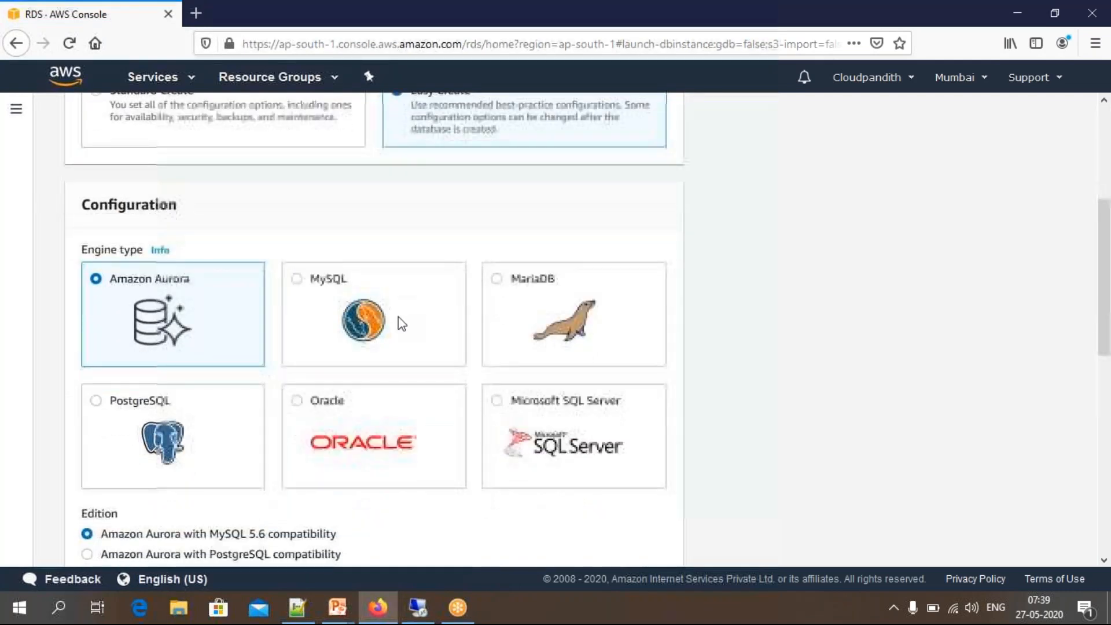
scroll(398, 317, "down", 1)
left_click(398, 319)
Choose the Free tier instance size and set the DB instance identifier to cloudpanith-mysql-demo
scroll(380, 380, "down", 3)
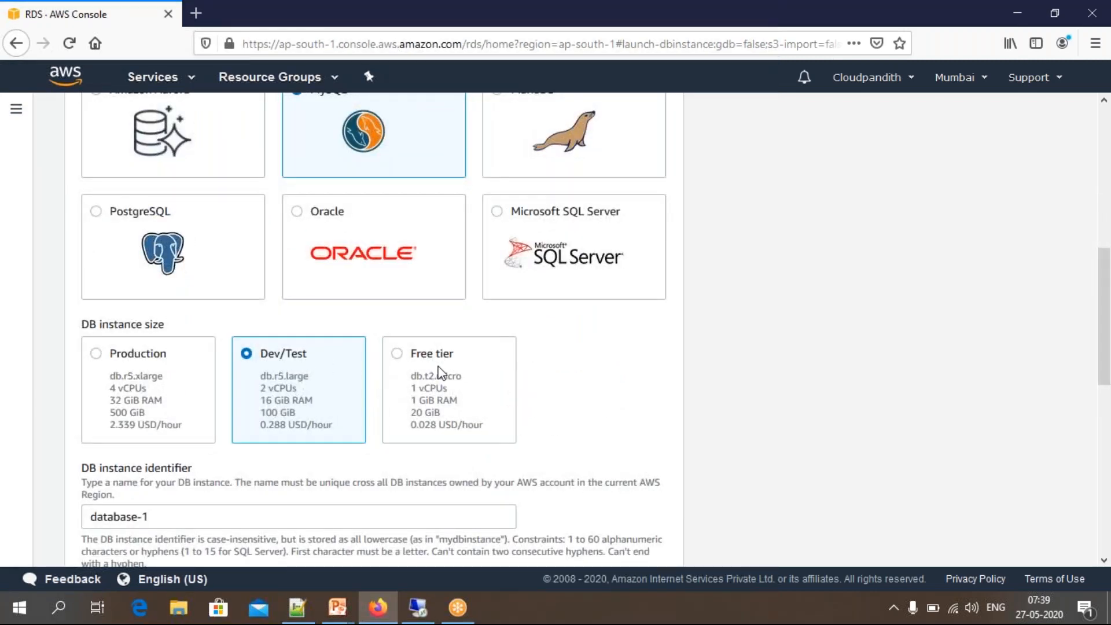
left_click(399, 355)
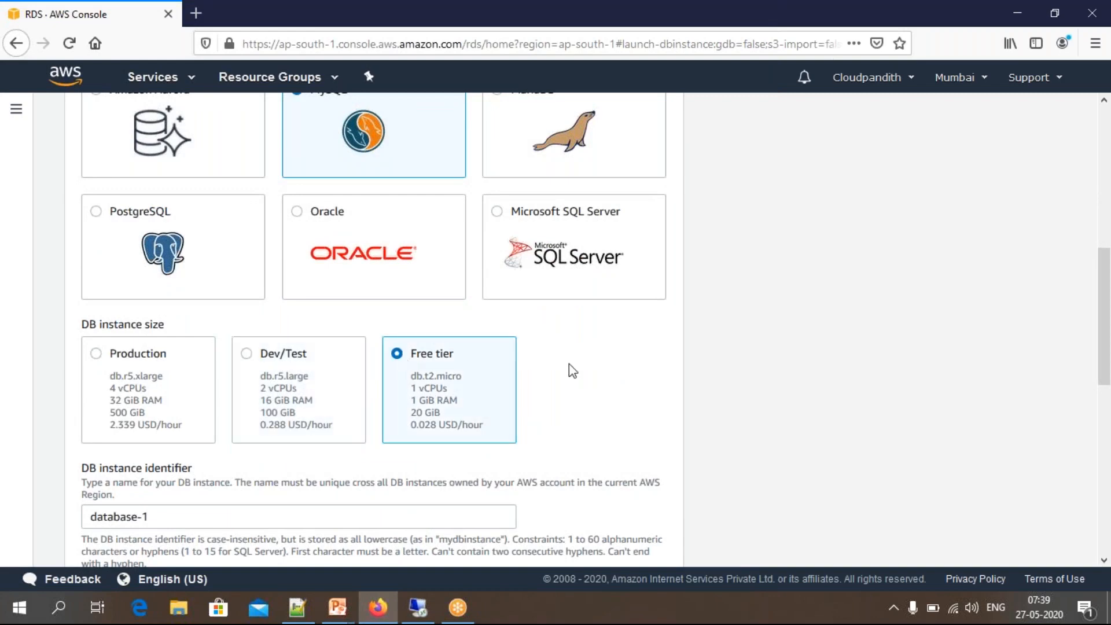
scroll(595, 401, "down", 1)
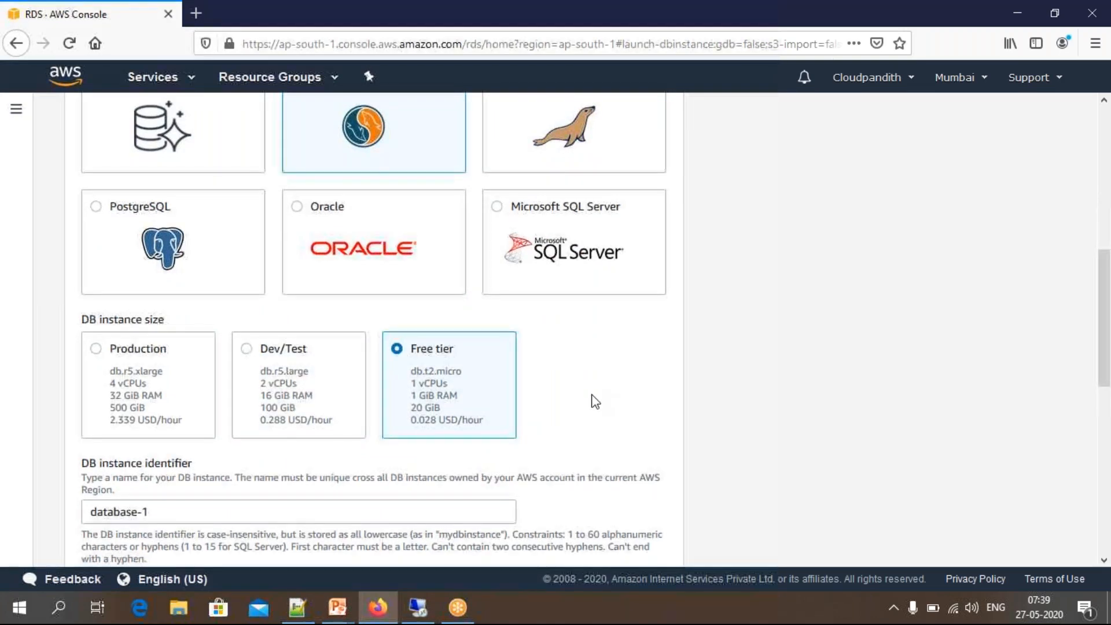
scroll(595, 401, "down", 2)
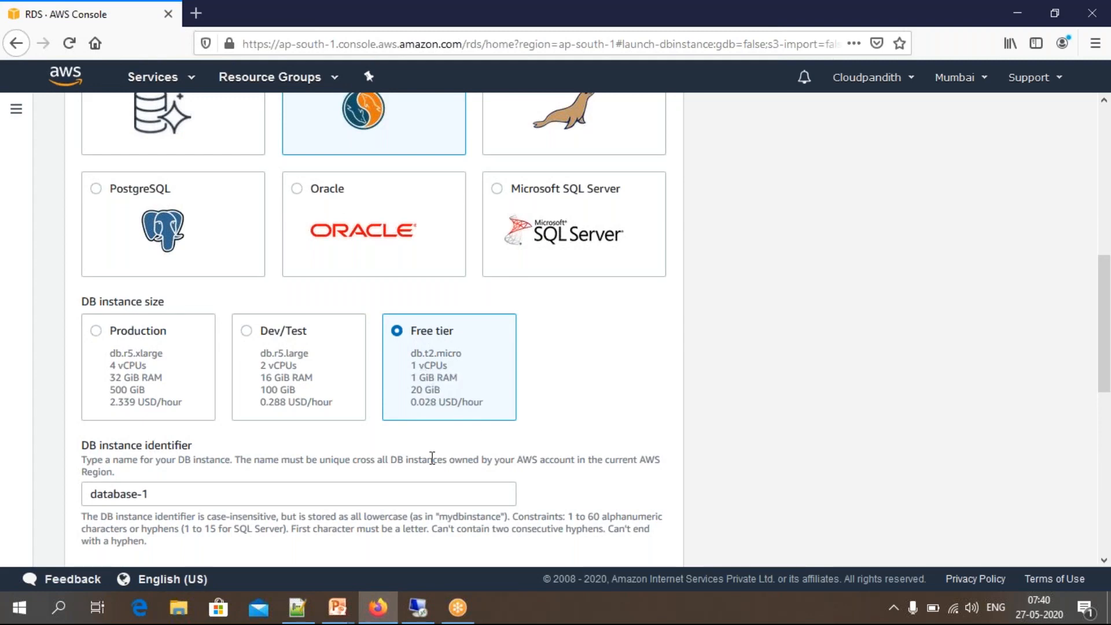
scroll(534, 423, "down", 2)
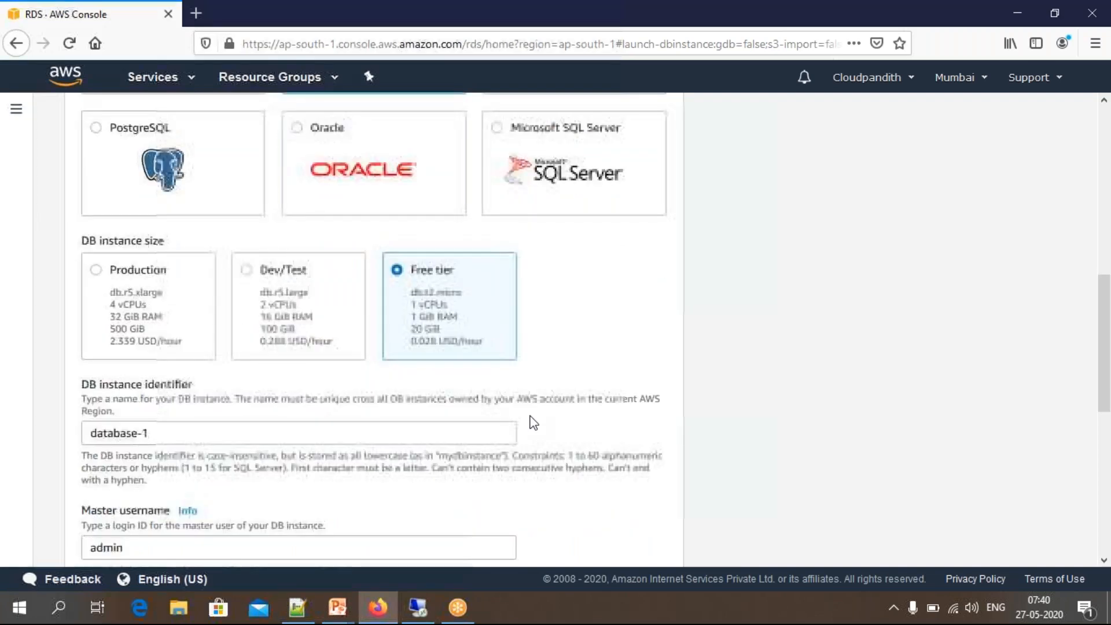
scroll(528, 421, "down", 2)
triple_click(173, 379)
type("clo")
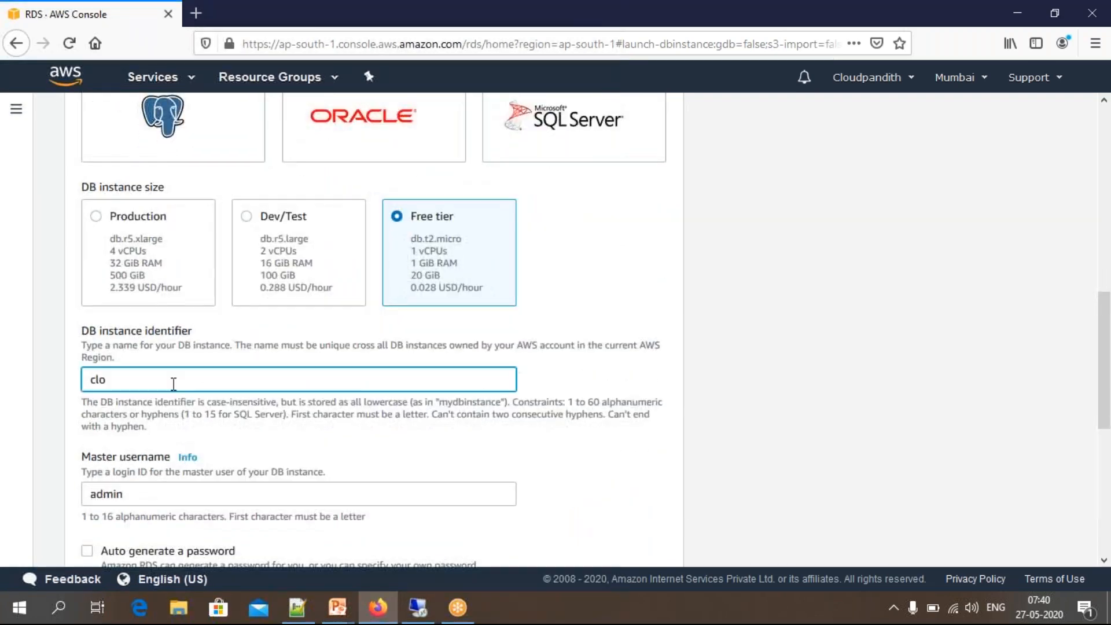
type("udpanith-mysql-demo")
Enter the master password for the DB instance and repeat it in the confirmation field
scroll(173, 384, "down", 1)
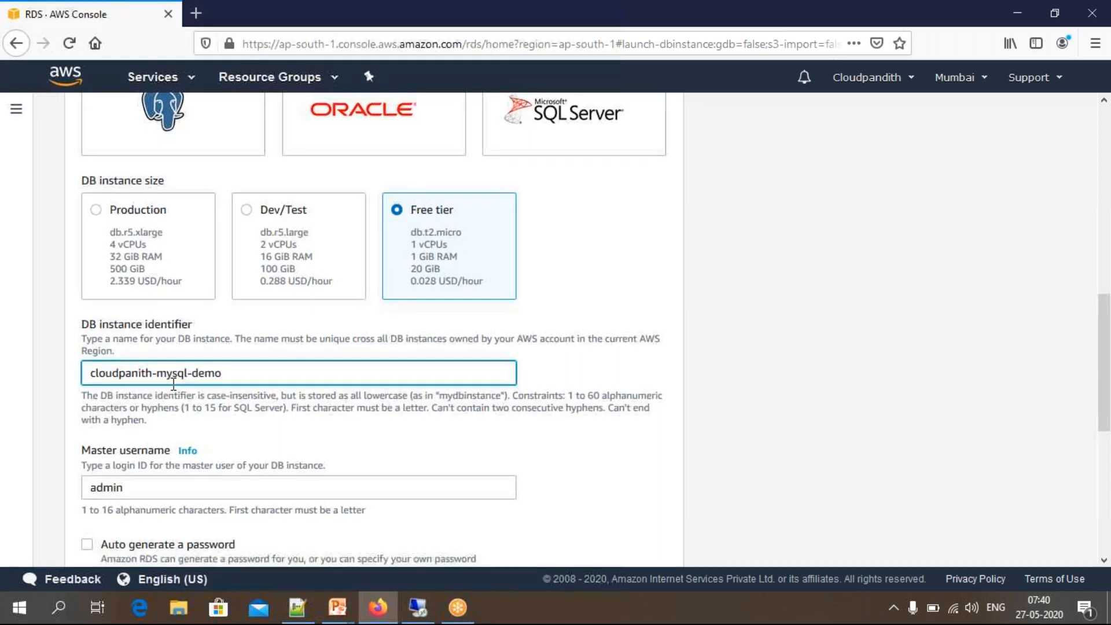
scroll(174, 385, "down", 4)
key("Tab")
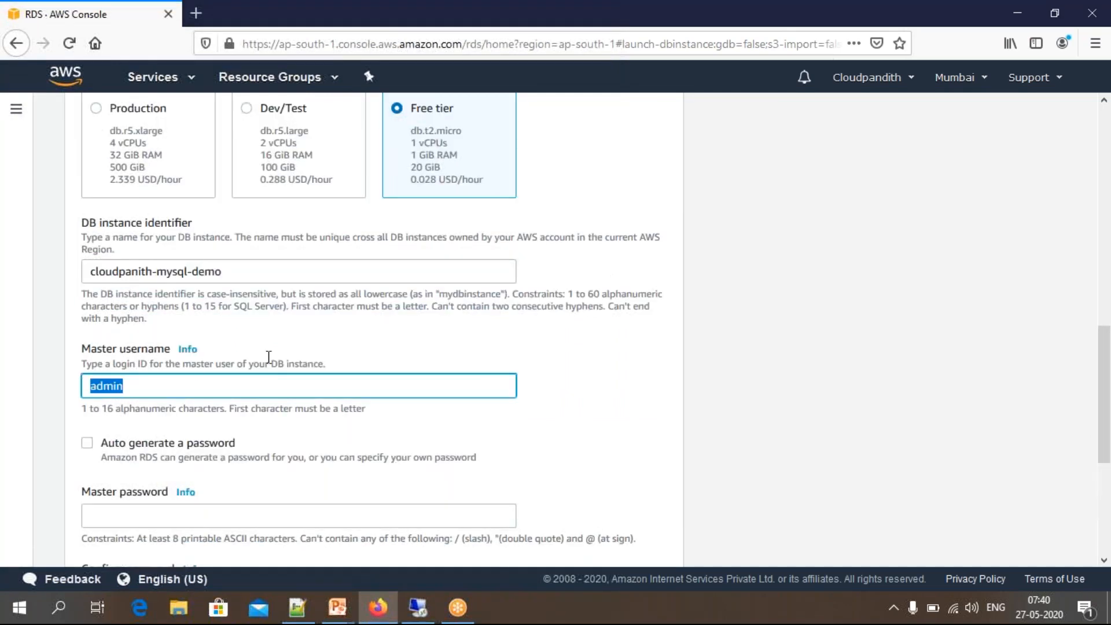
left_click(318, 363)
scroll(318, 363, "down", 5)
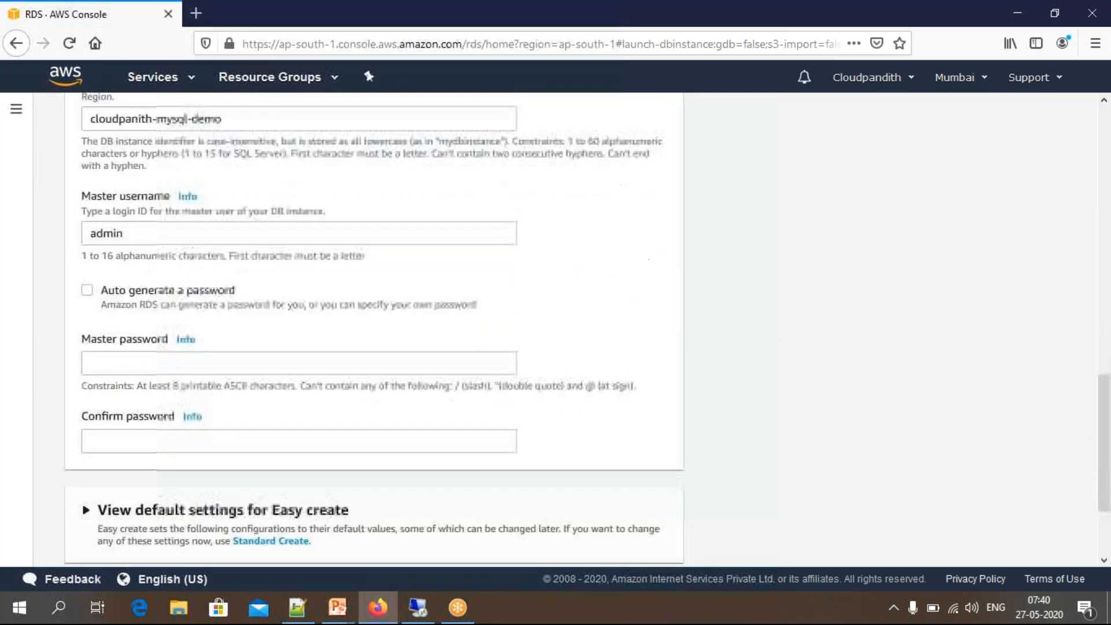
left_click(228, 362)
type("•••••")
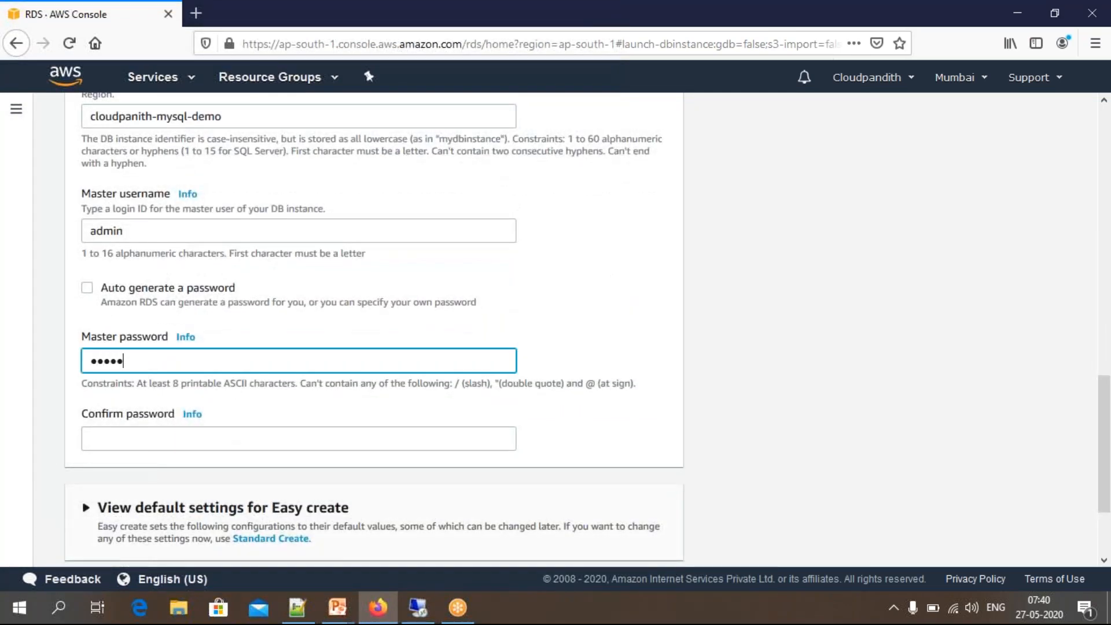
key("ctrl+a")
type("•")
key("BackSpace")
type("••••••••••••")
key("Tab")
type("••••••••••")
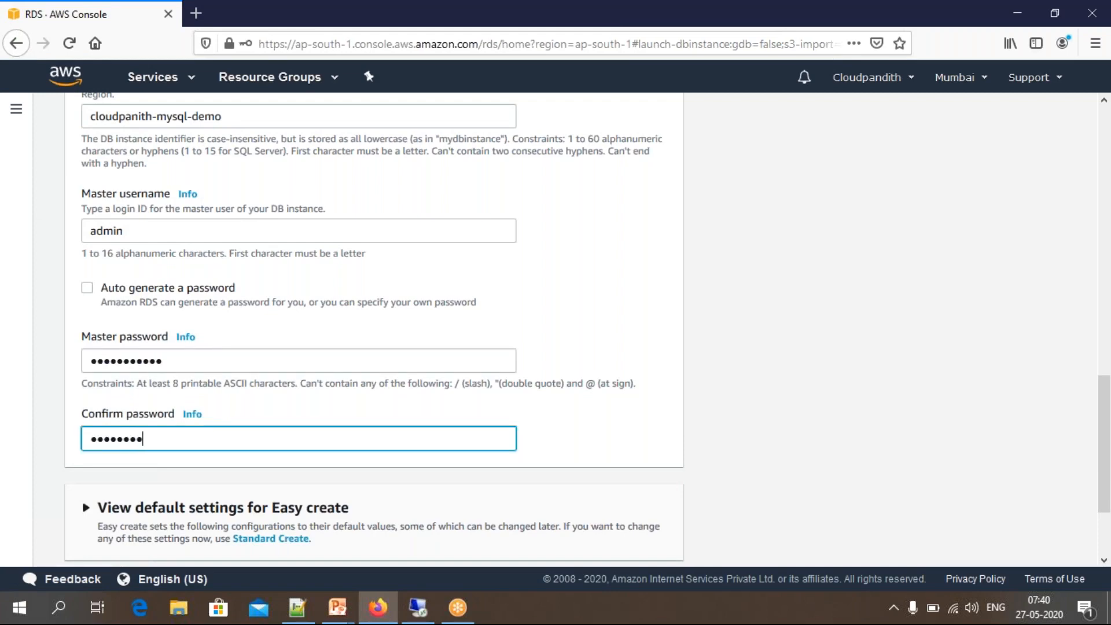
type("•")
Expand the default settings for Easy create and examine them, especially whether the database is publicly accessible
scroll(373, 330, "down", 3)
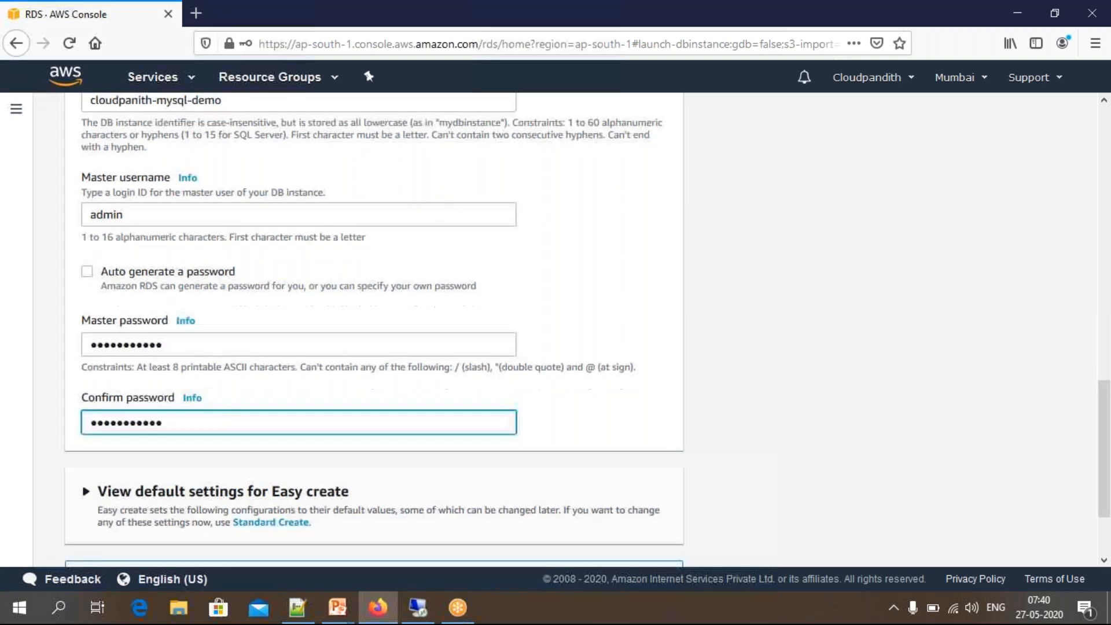
key("shift+Tab")
left_click(87, 382)
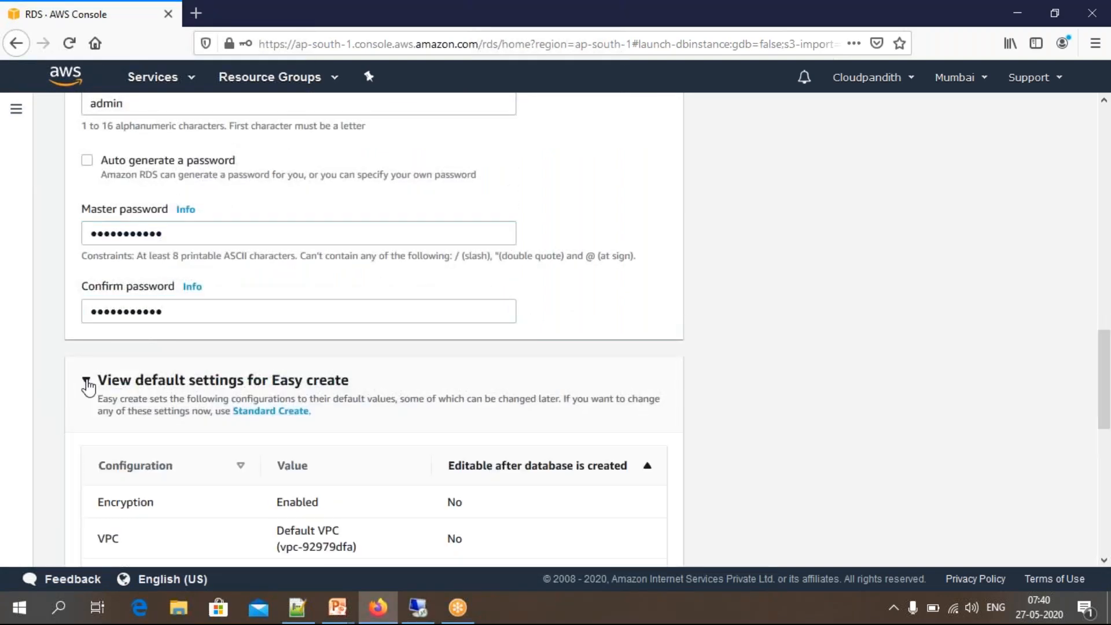
scroll(297, 521, "down", 3)
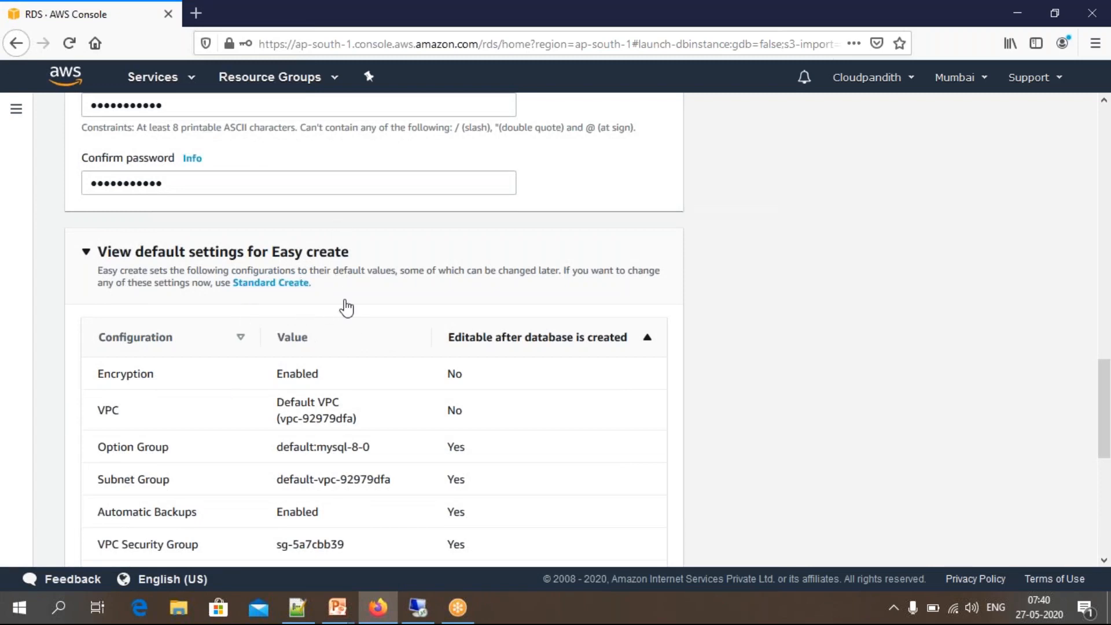
scroll(346, 308, "down", 5)
scroll(243, 491, "down", 2)
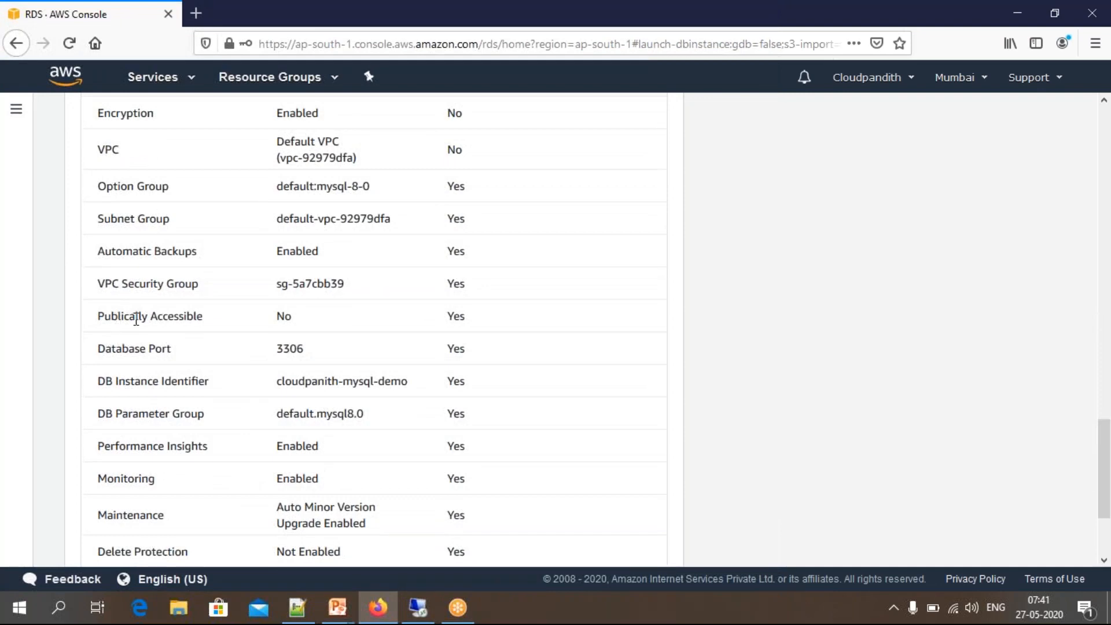
left_click_drag(136, 318, 174, 322)
scroll(254, 345, "up", 1)
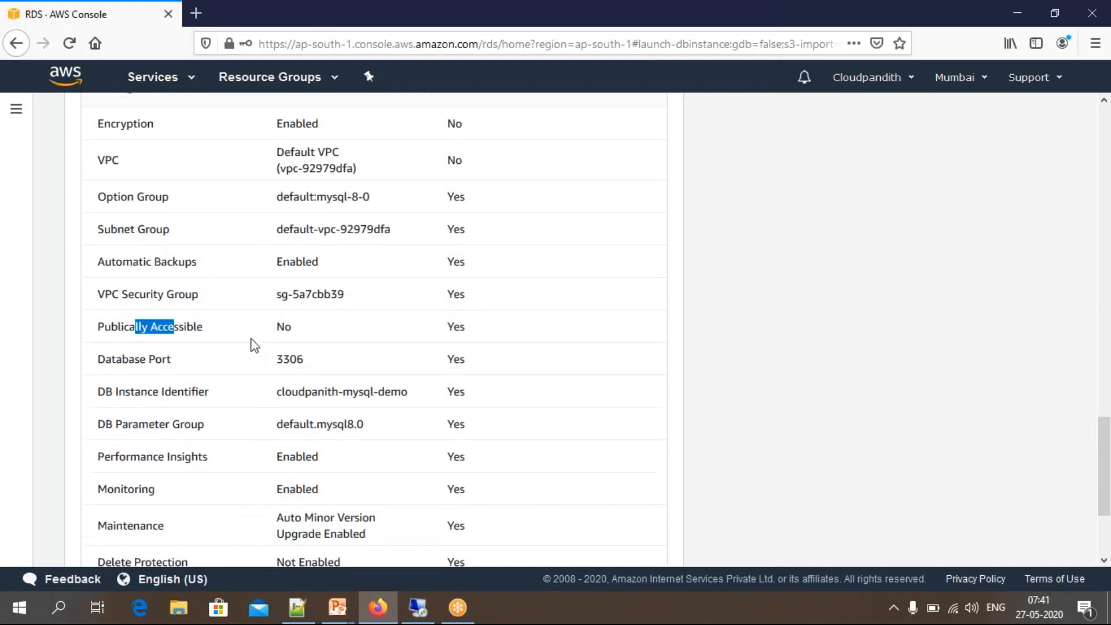
scroll(251, 345, "up", 3)
double_click(305, 430)
left_click(307, 431)
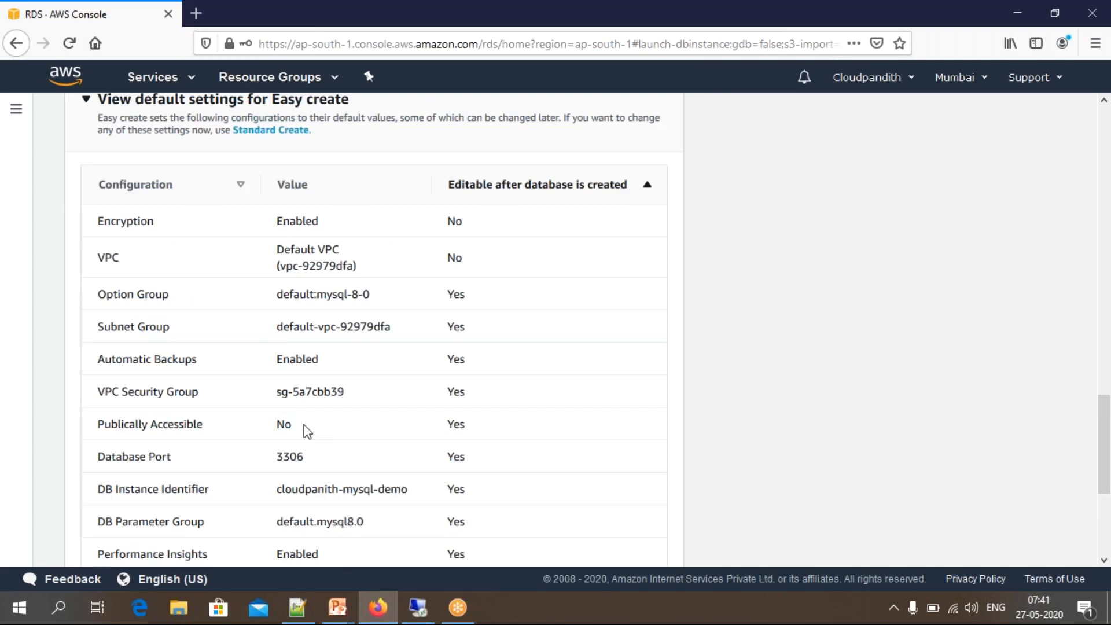
double_click(282, 428)
left_click(304, 425)
Switch the database creation method to Standard Create and review its engine options and templates
scroll(307, 431, "up", 5)
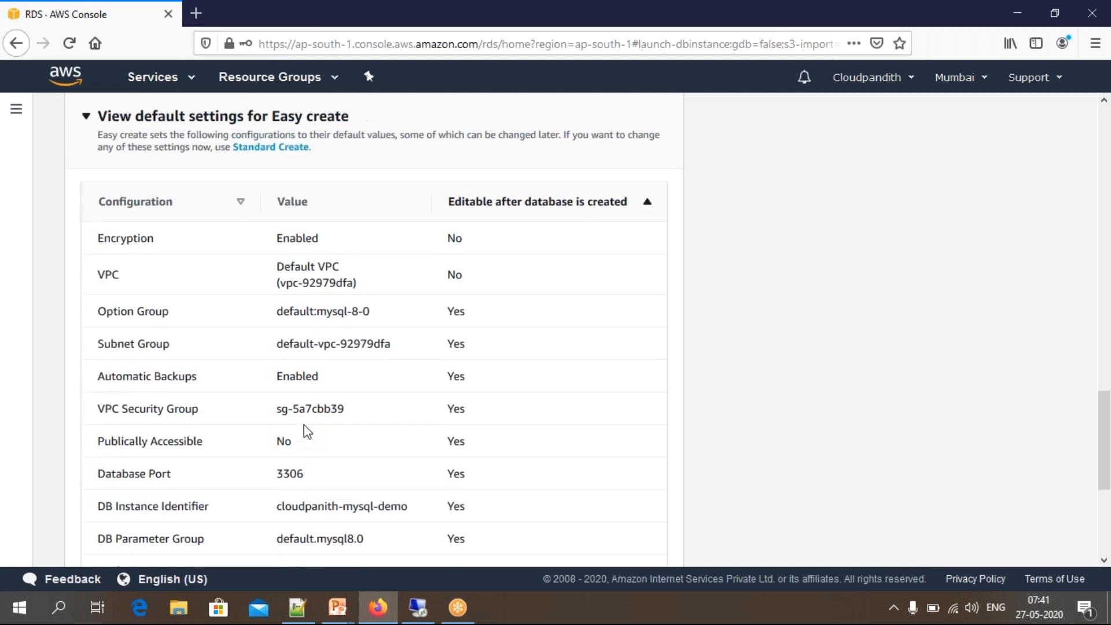
scroll(304, 431, "up", 15)
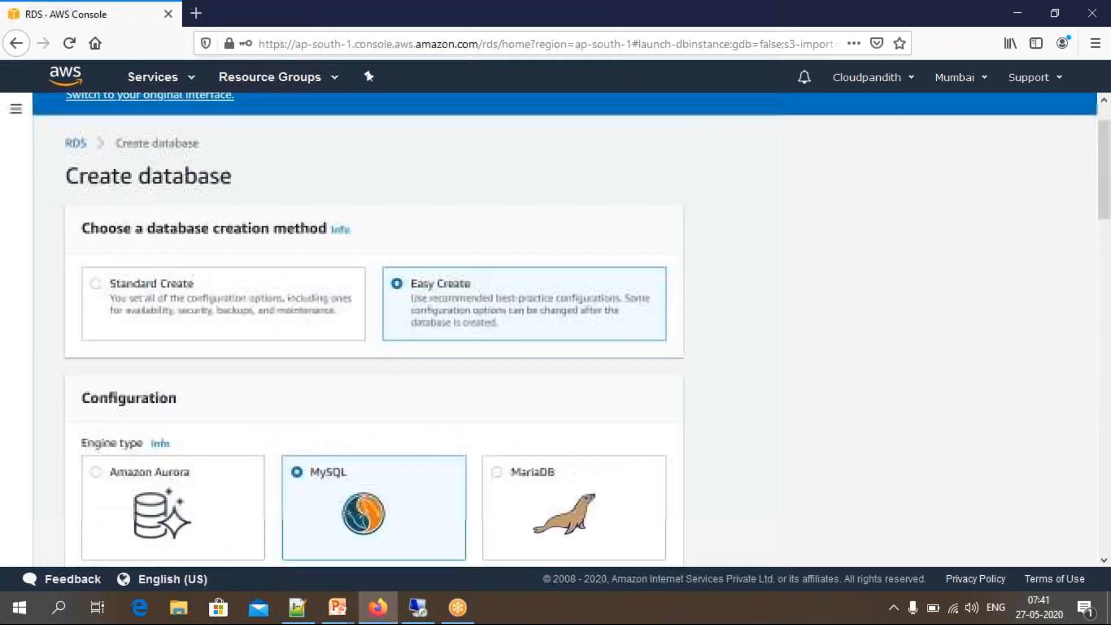
scroll(185, 368, "up", 2)
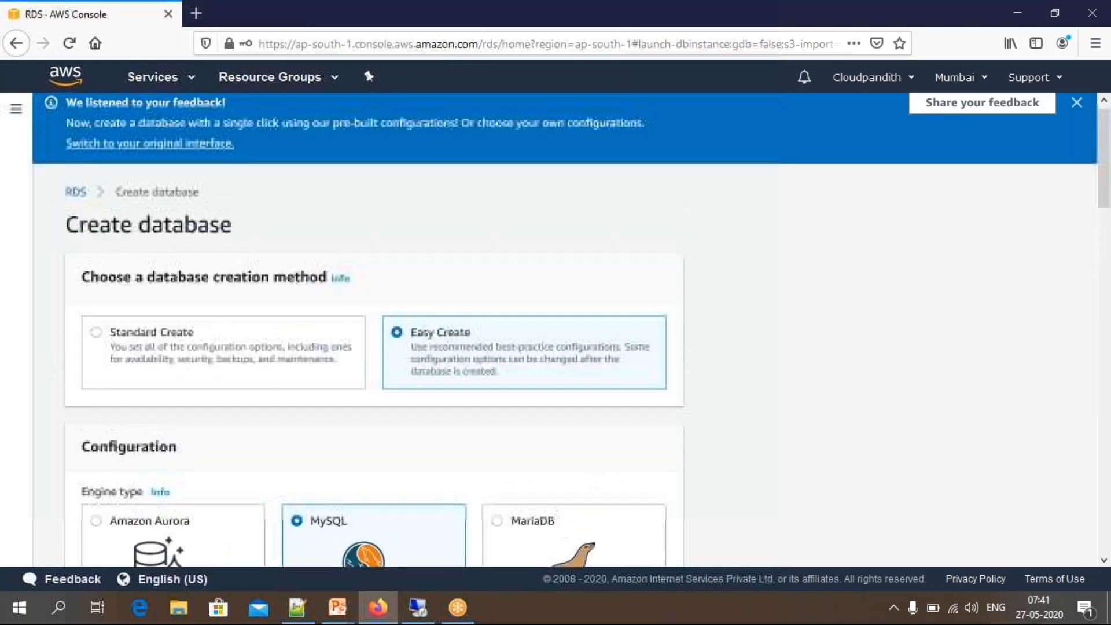
left_click(96, 344)
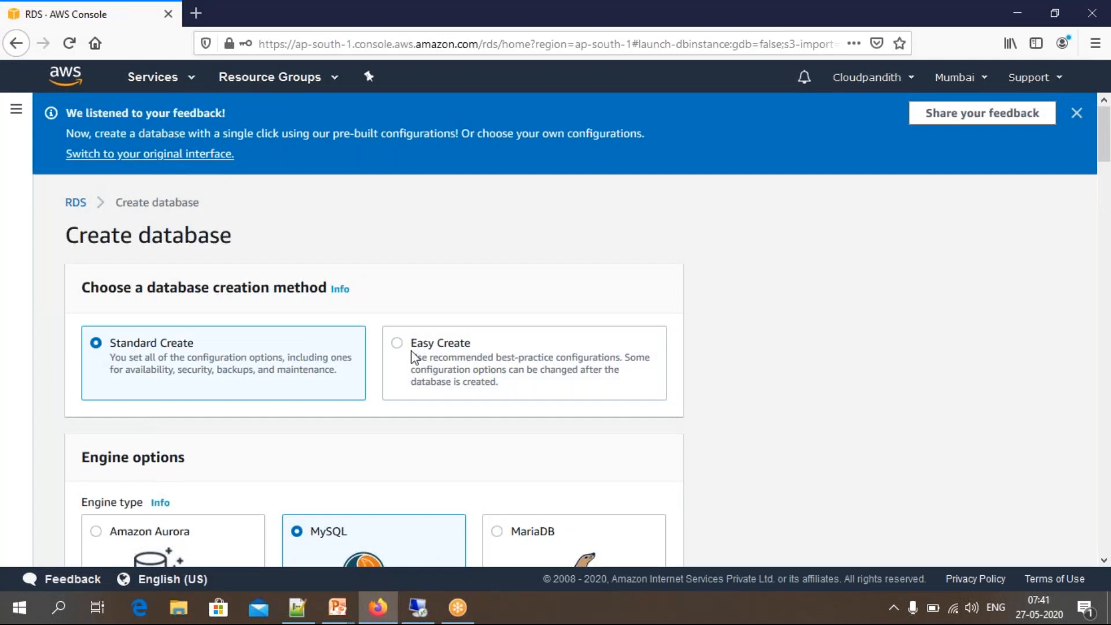
scroll(411, 353, "down", 6)
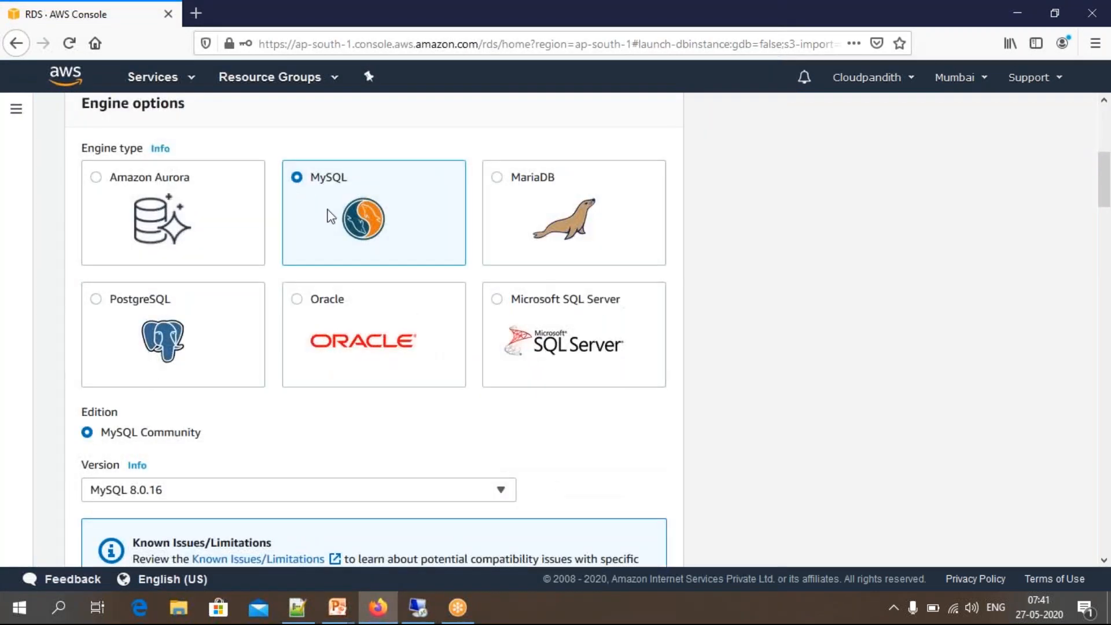
scroll(423, 404, "down", 6)
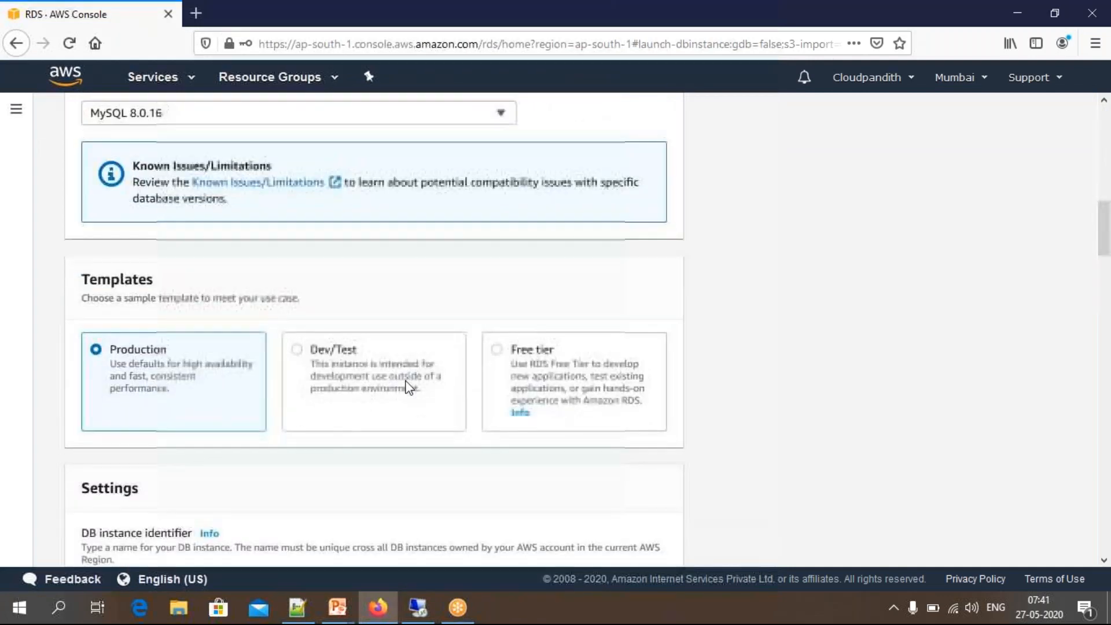
Select the Free tier template and enter the master username for the DB instance
left_click(499, 349)
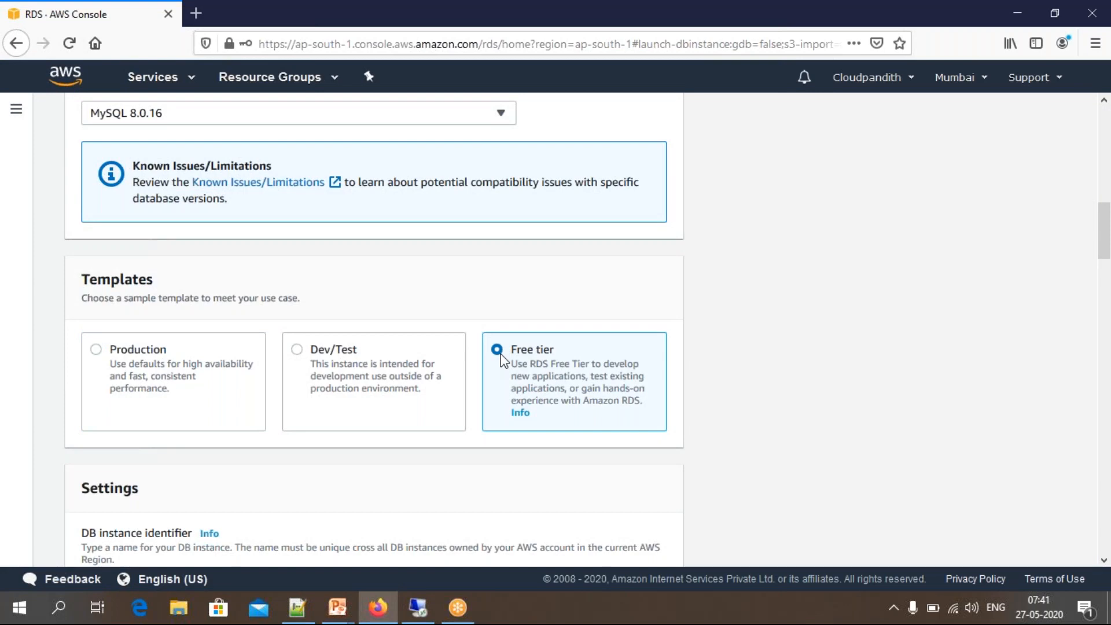
scroll(501, 354, "down", 1)
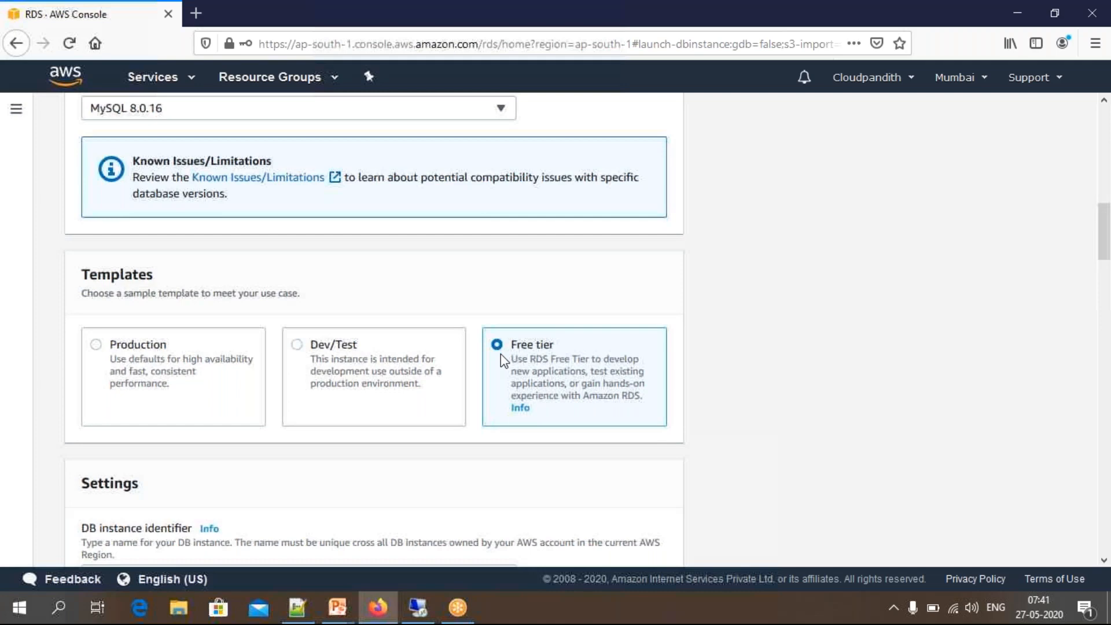
scroll(501, 353, "down", 6)
left_click(237, 206)
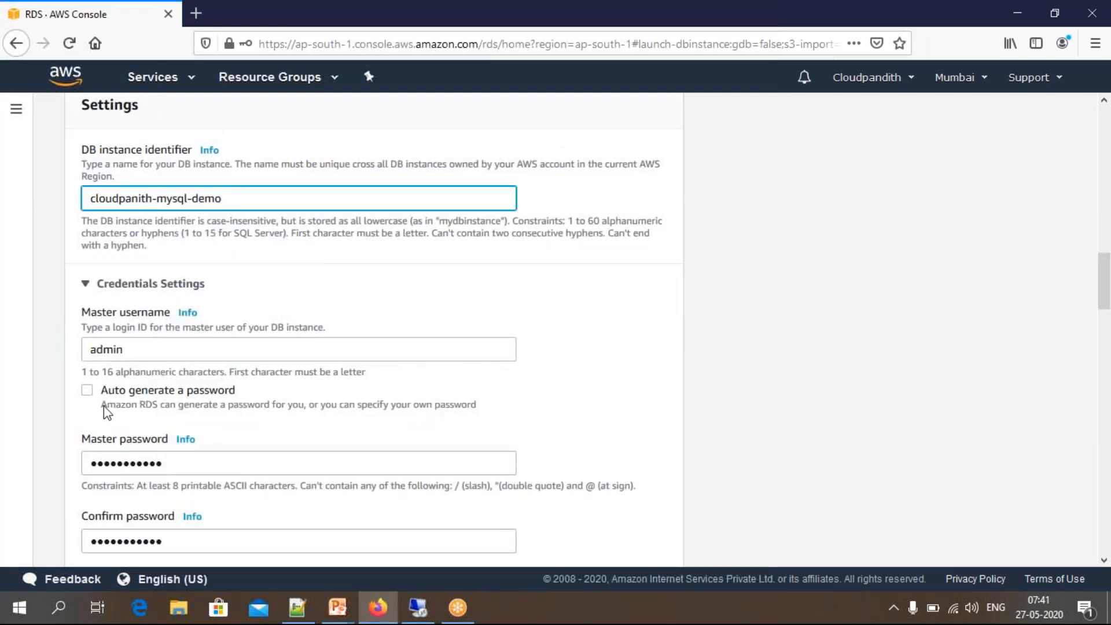
double_click(94, 349)
type("mallaiah")
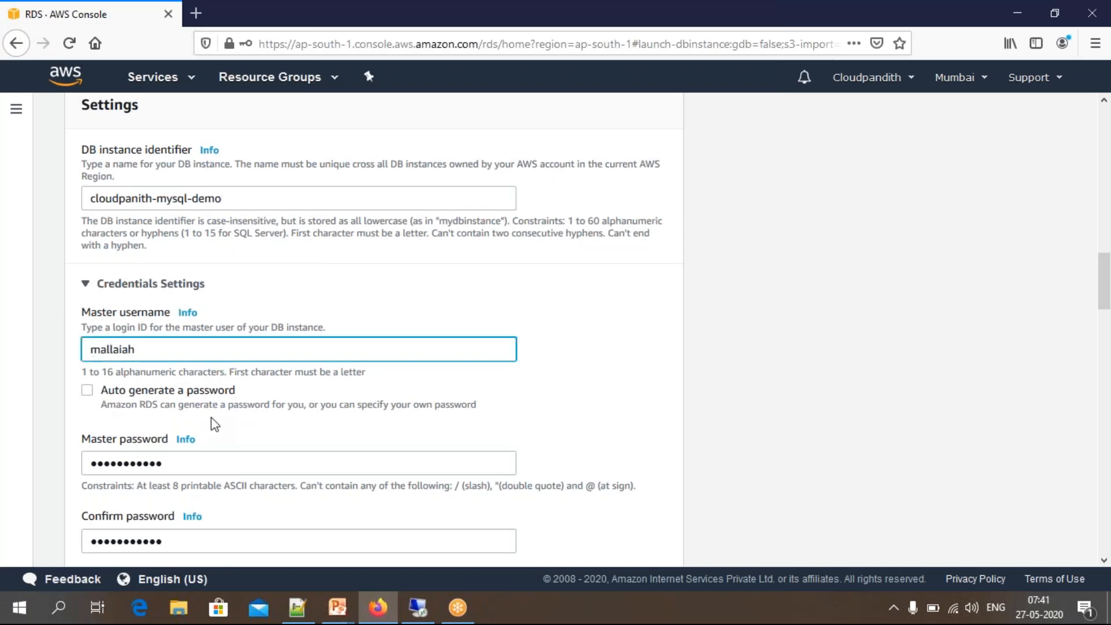
Review the available burstable DB instance classes and keep db.t2.micro selected
scroll(202, 459, "down", 2)
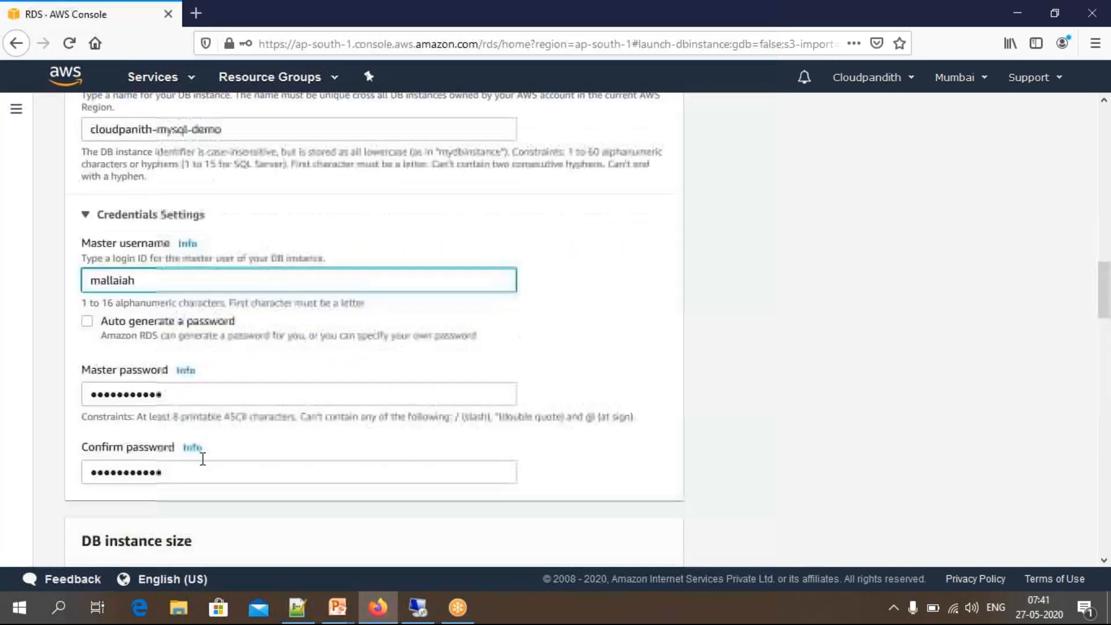
scroll(203, 459, "down", 6)
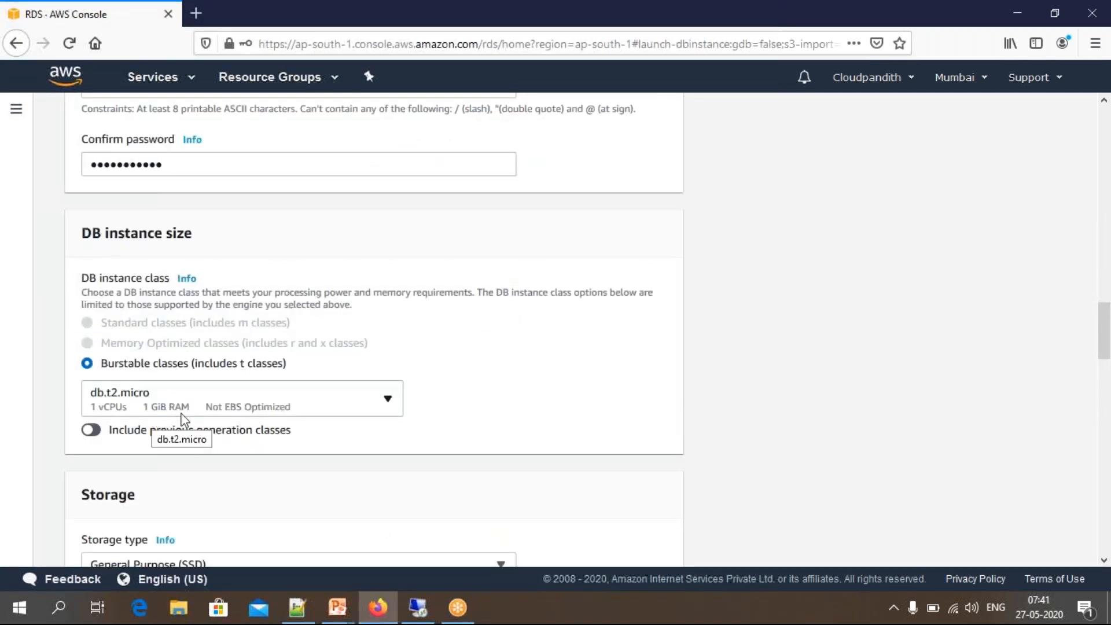
left_click(387, 399)
mouse_move(396, 173)
left_mouse_down()
mouse_move(395, 325)
mouse_move(398, 188)
left_mouse_up()
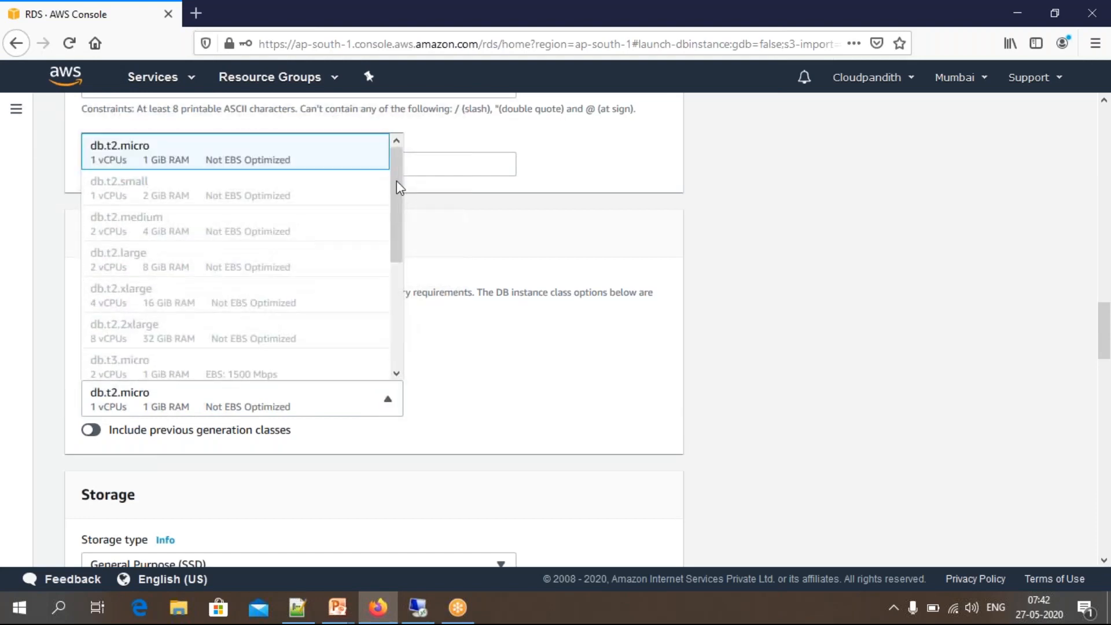
left_click(252, 165)
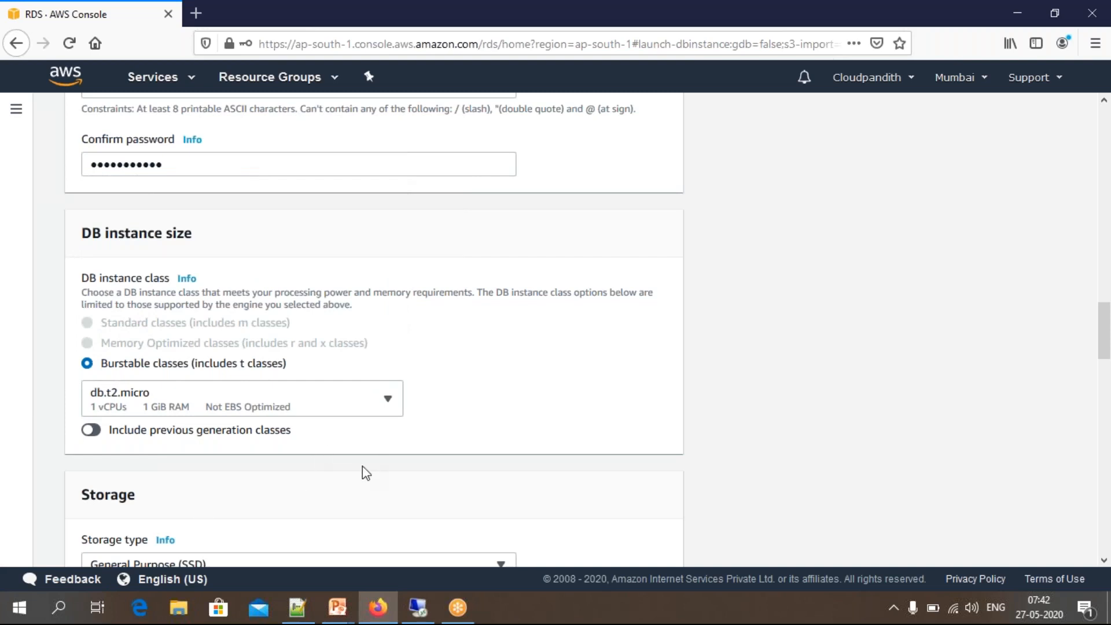
Raise the allocated storage by a few GiB and return it to 20 GiB
scroll(362, 468, "down", 5)
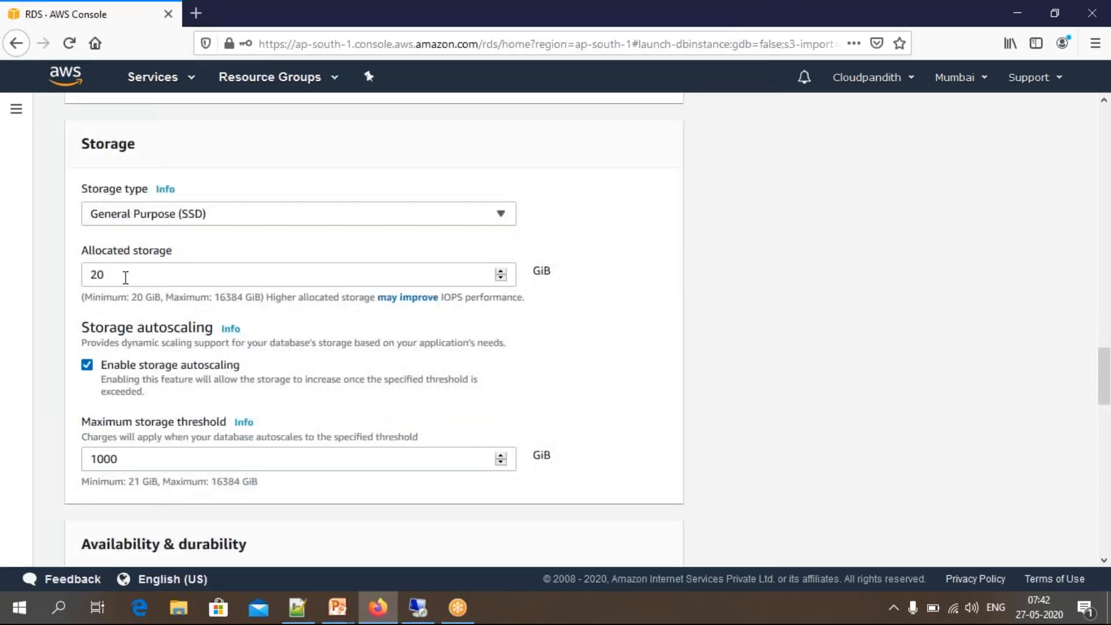
left_click(501, 272)
left_click(500, 272)
left_click(501, 272)
left_click(501, 271)
left_click(501, 279)
left_click(501, 279)
left_click(500, 278)
left_click(501, 279)
Try turning off storage autoscaling, and enable it again with the 1000 GiB maximum storage threshold
left_click_drag(137, 459, 87, 459)
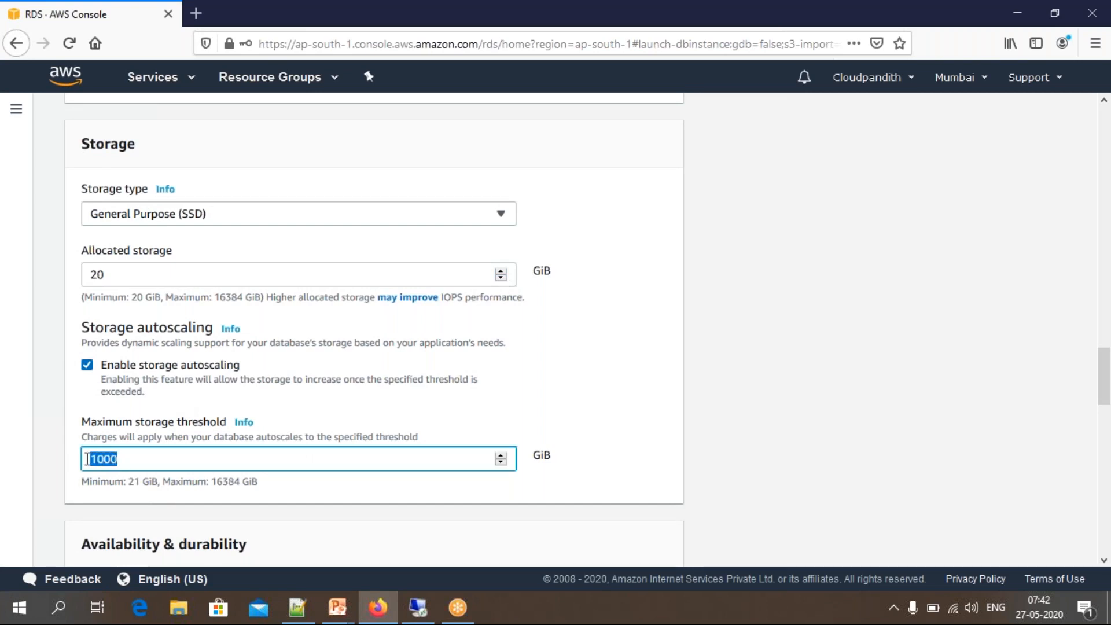
left_click(120, 350)
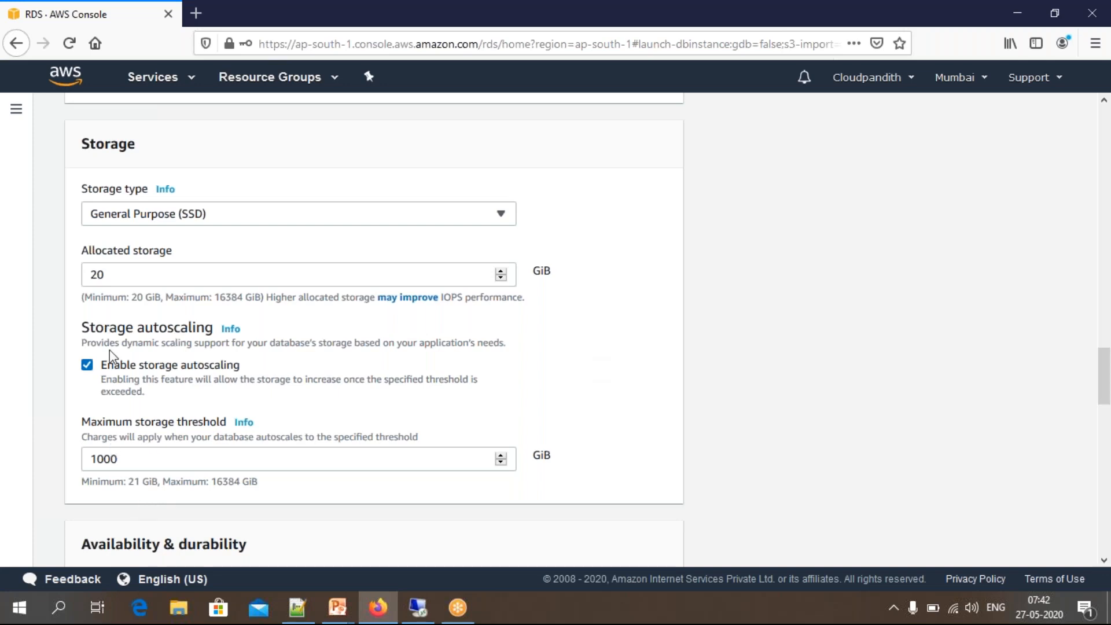
left_click(88, 366)
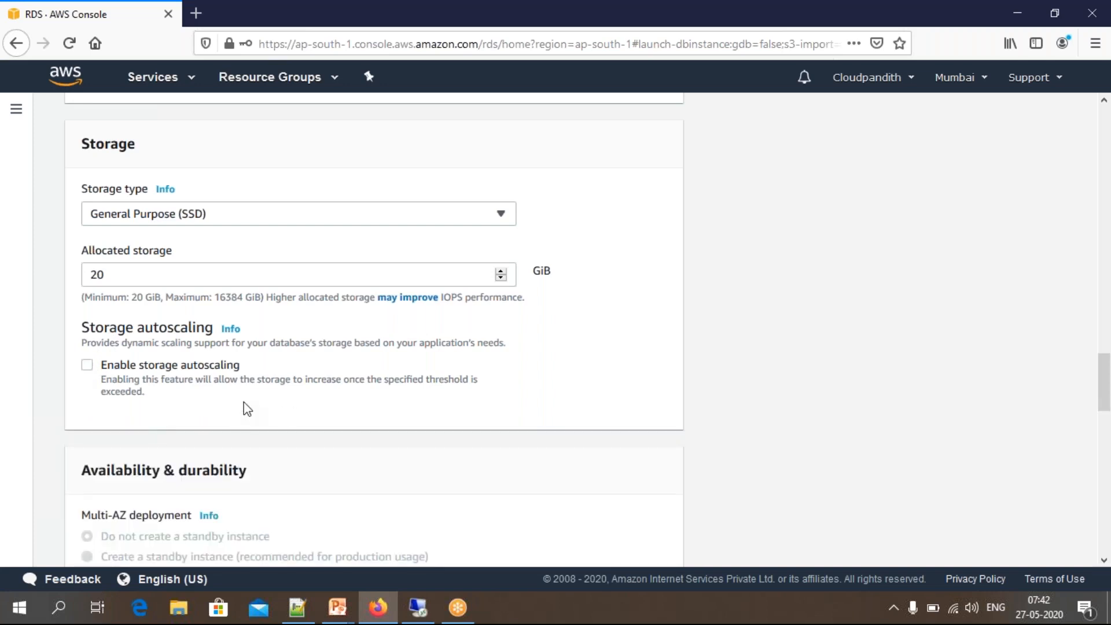
scroll(247, 409, "down", 2)
left_click(87, 292)
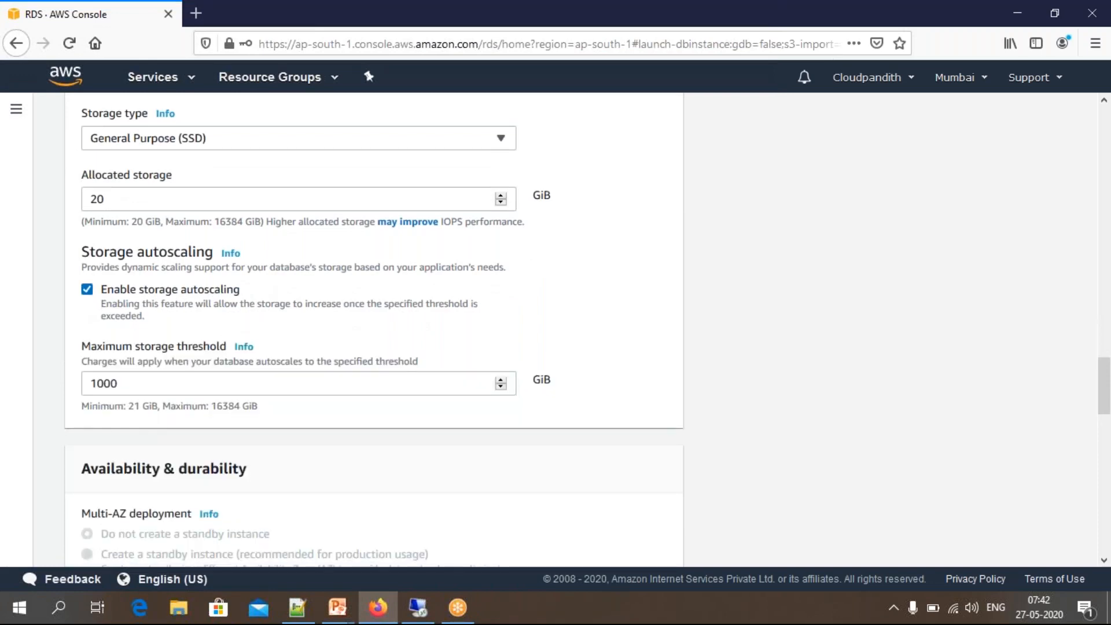
Set Publicly accessible to Yes in the additional connectivity configuration and create the database
scroll(224, 332, "down", 8)
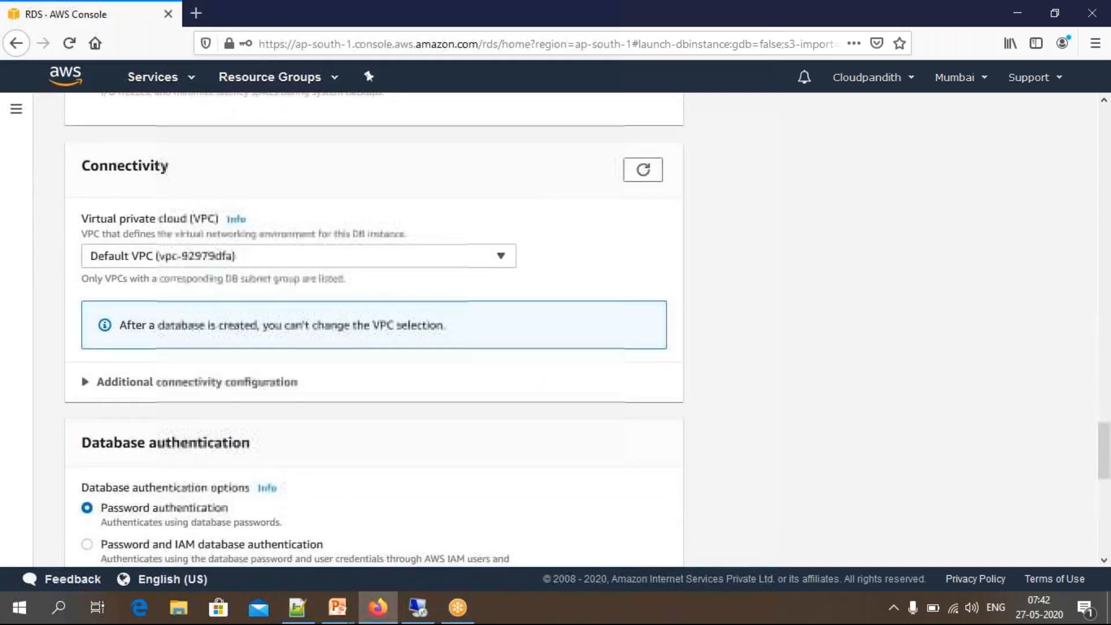
left_click(81, 387)
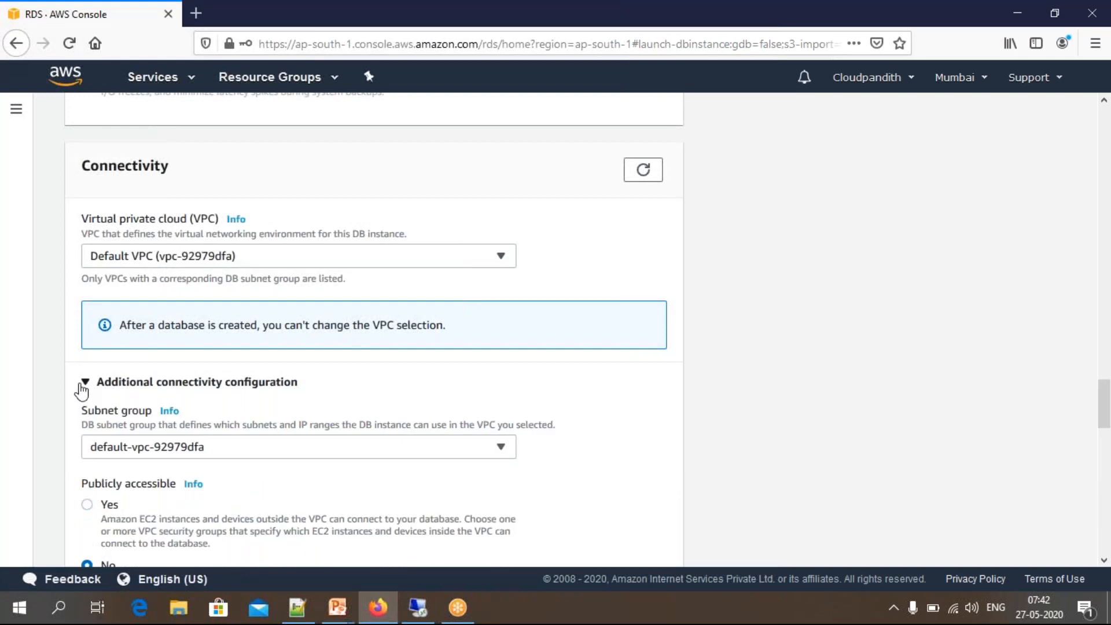
scroll(82, 389, "down", 3)
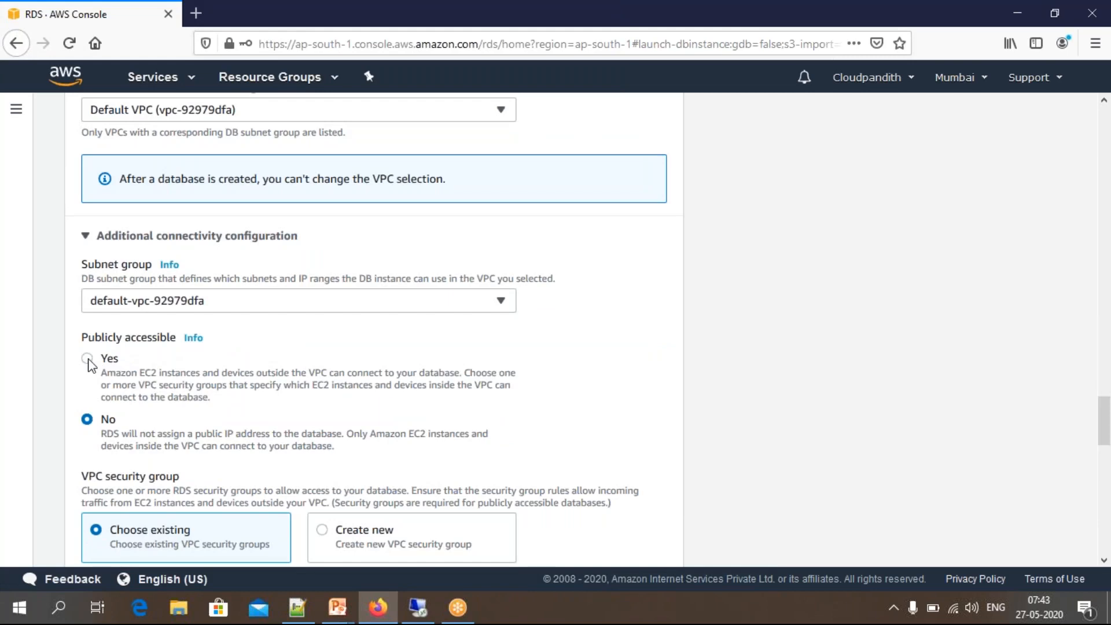
left_click(87, 359)
scroll(399, 399, "down", 3)
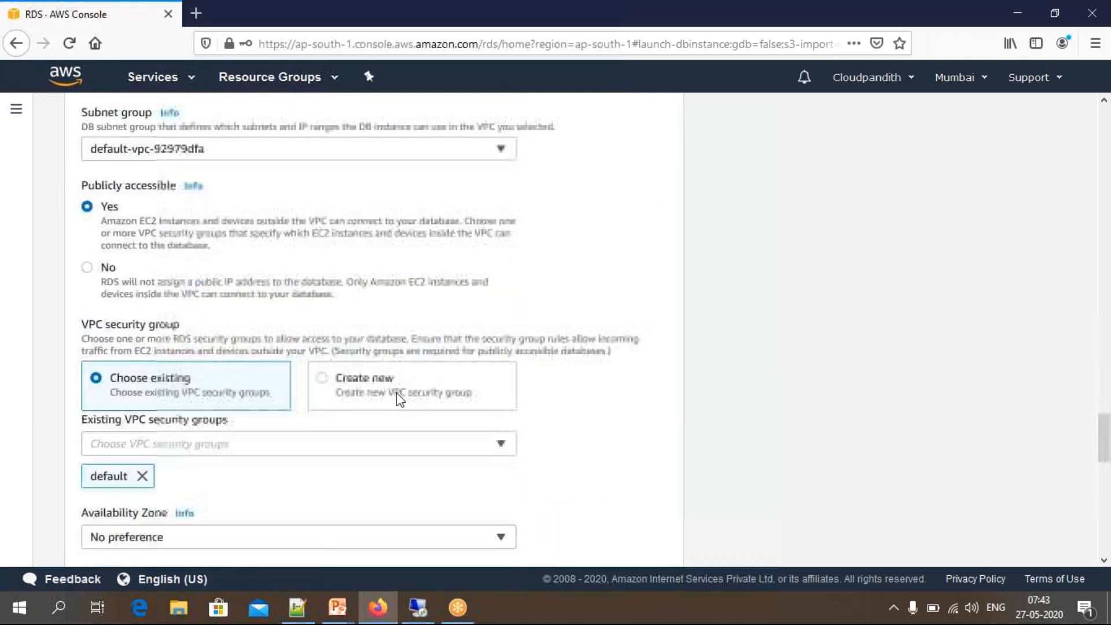
scroll(347, 417, "down", 3)
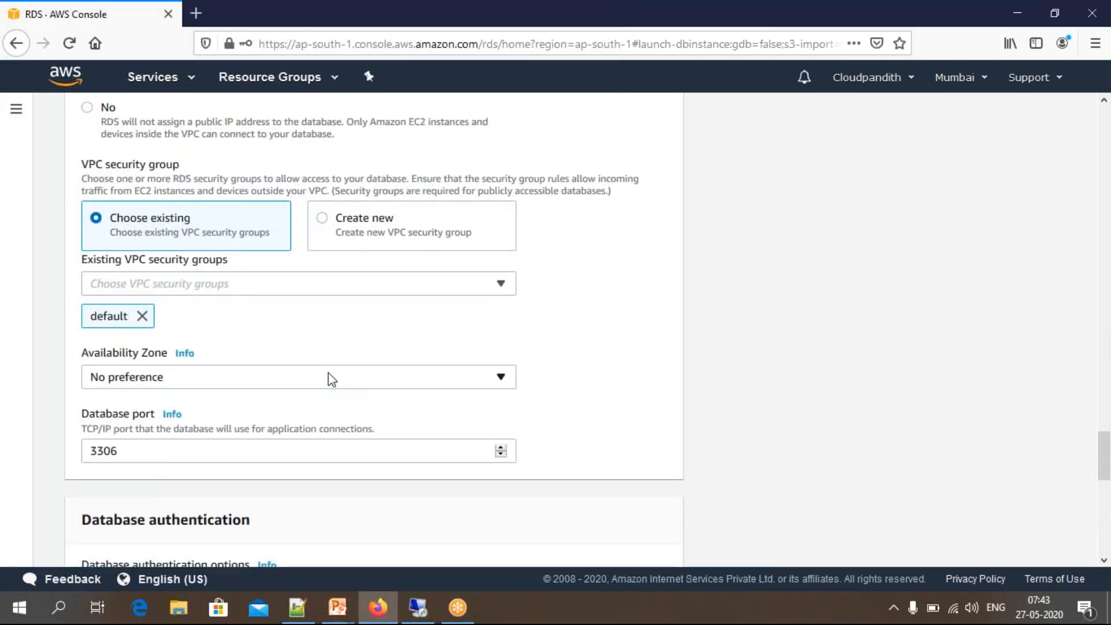
scroll(328, 373, "down", 1)
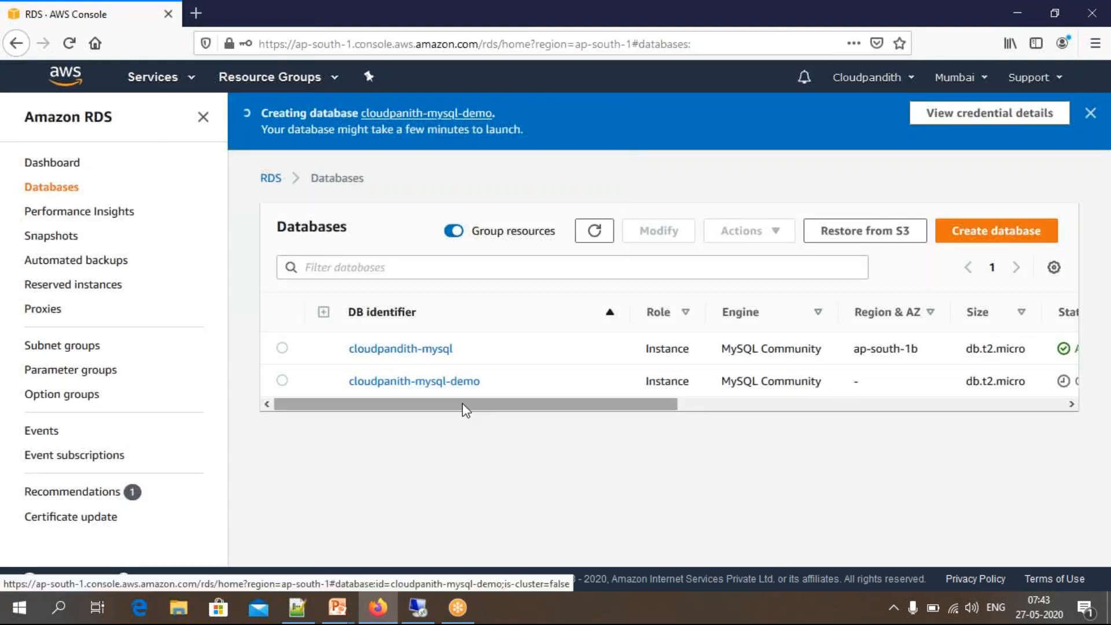
Compare the status of cloudpanith-mysql-demo with that of cloudpandith-mysql in the databases list
left_click_drag(479, 410, 665, 410)
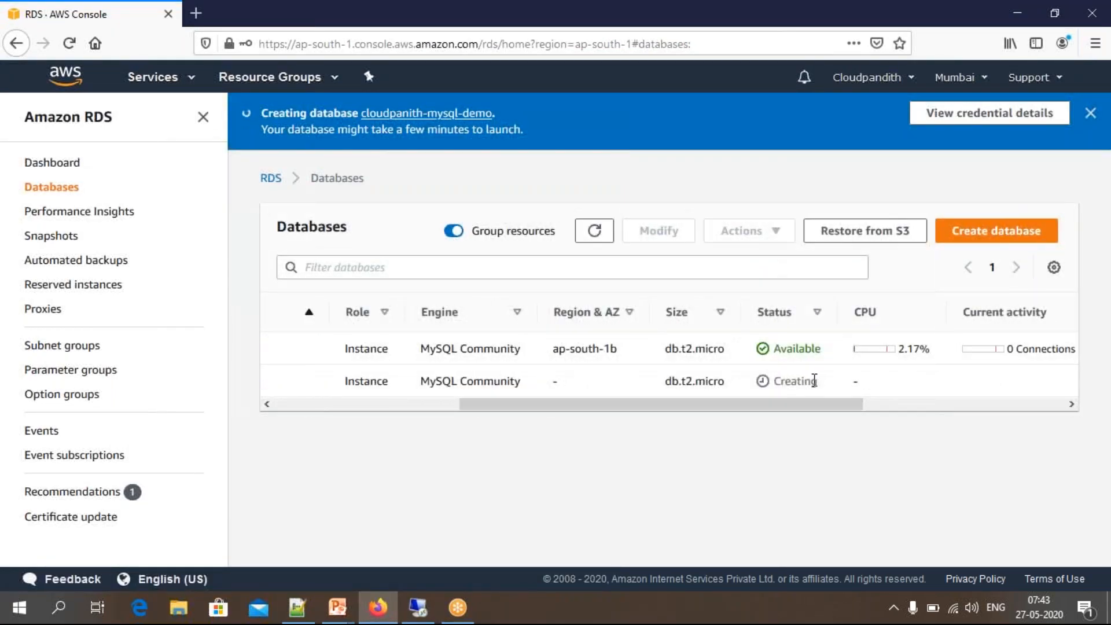
left_click_drag(814, 380, 815, 350)
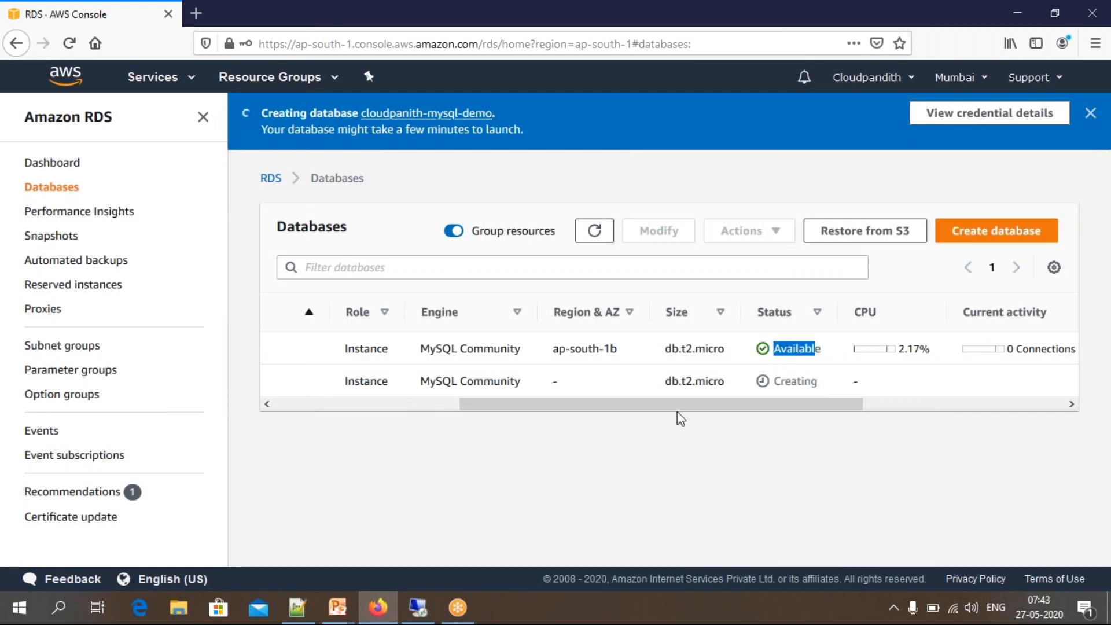
left_click_drag(639, 408, 371, 426)
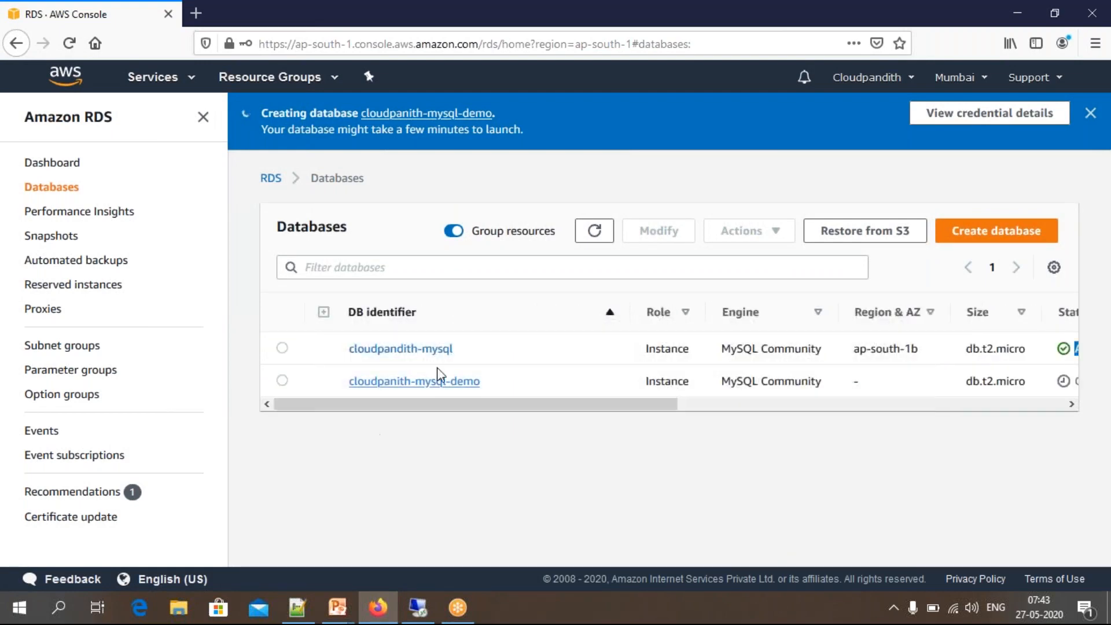
left_click_drag(463, 349, 342, 347)
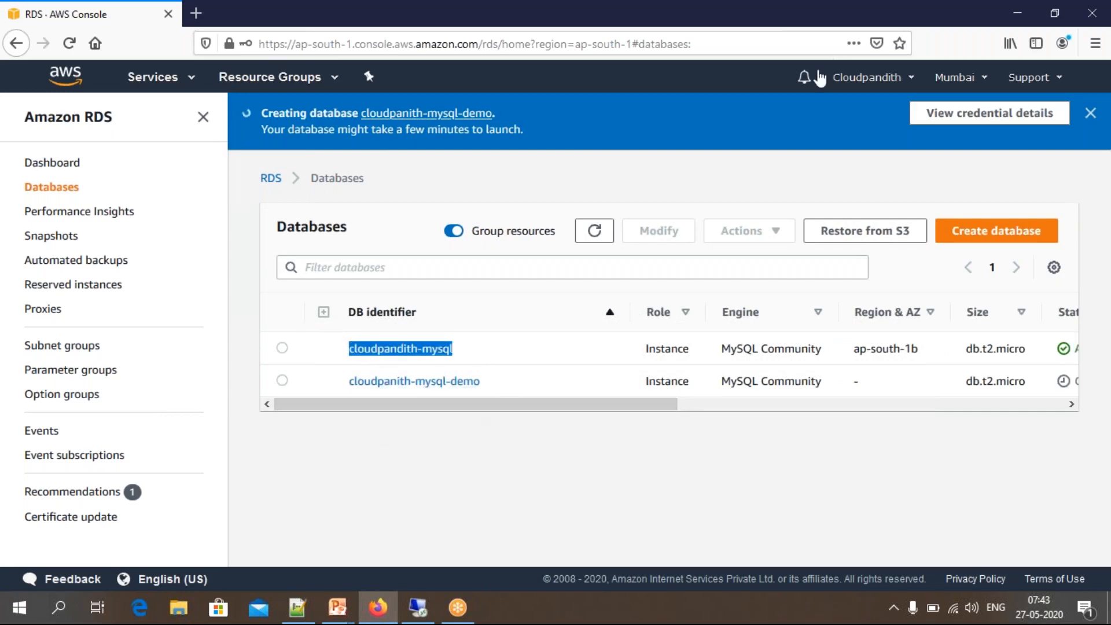
left_click(849, 38)
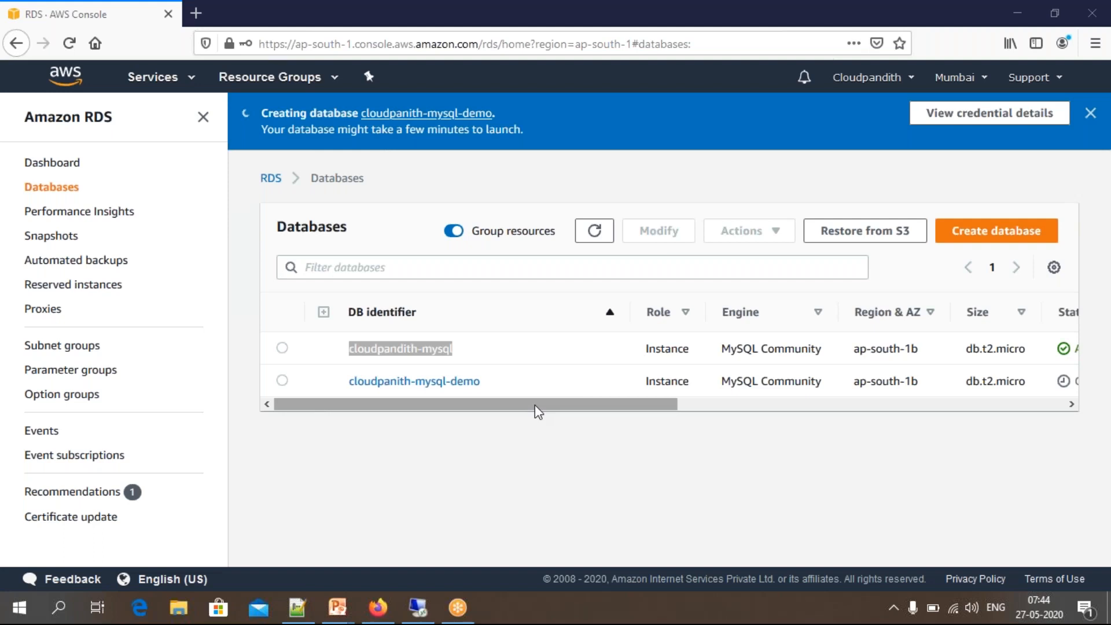
Refresh the databases list and check the creation status of cloudpanith-mysql-demo again
left_click_drag(535, 404, 816, 408)
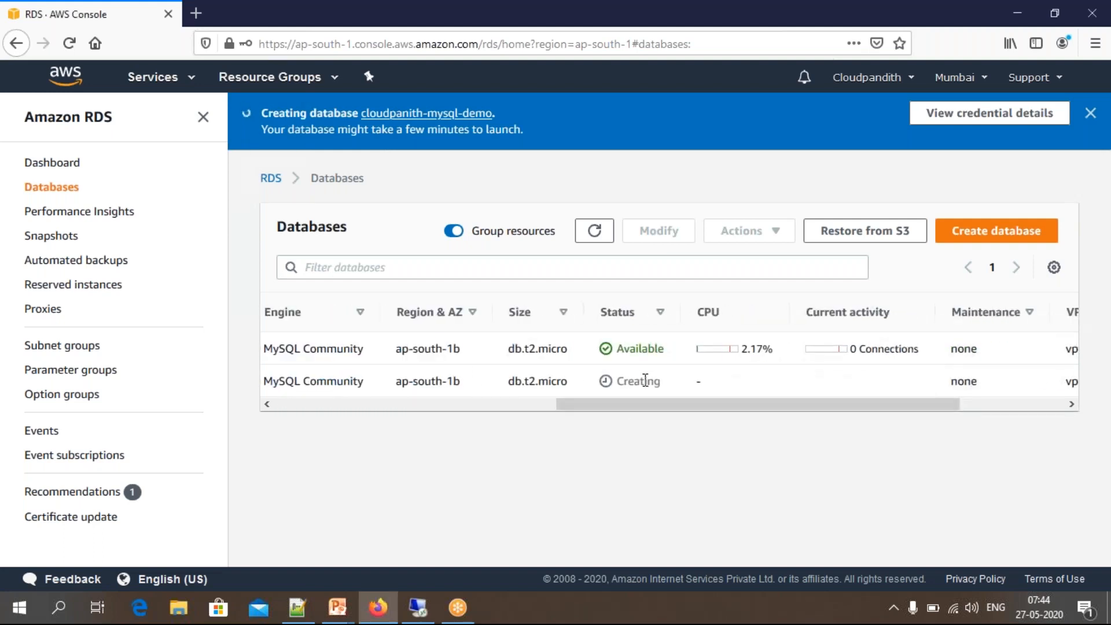
left_click(594, 231)
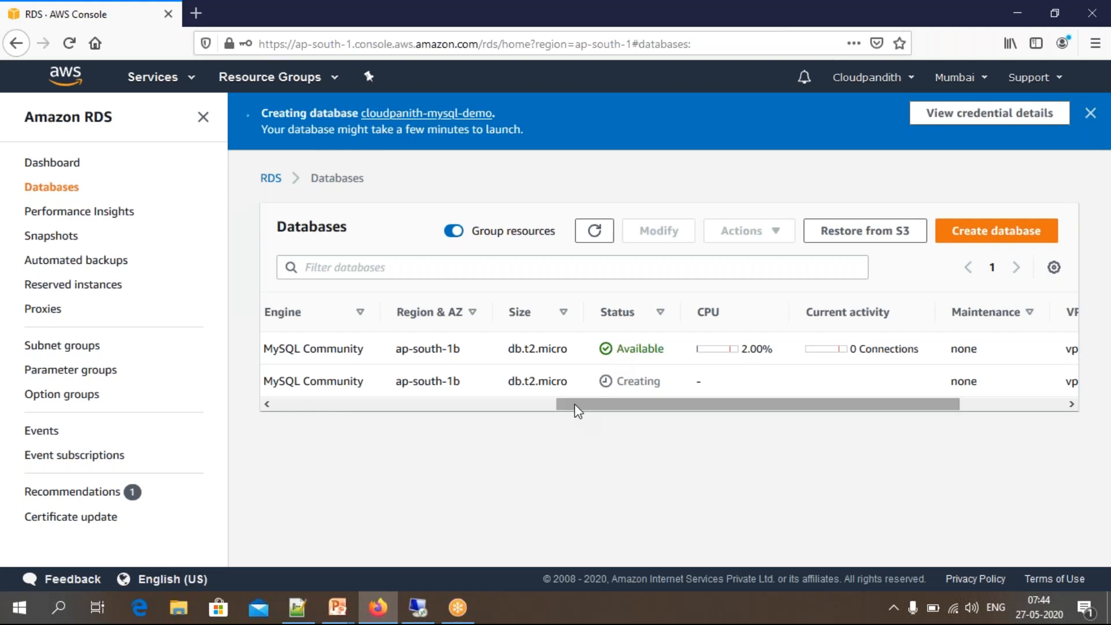
scroll(548, 412, "left", 6)
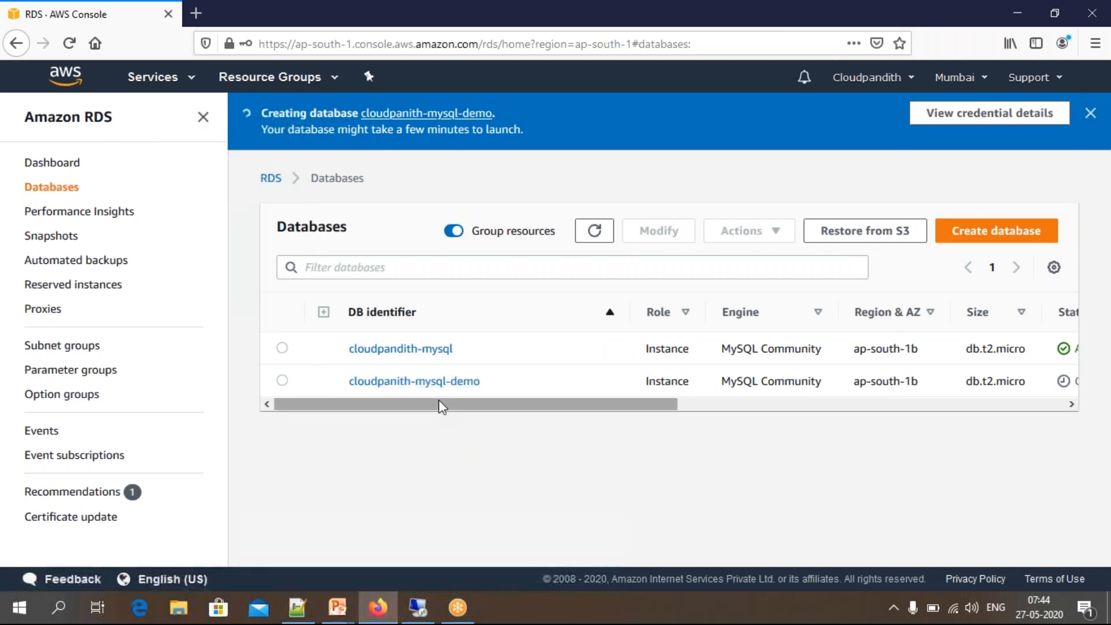
left_click_drag(460, 408, 696, 426)
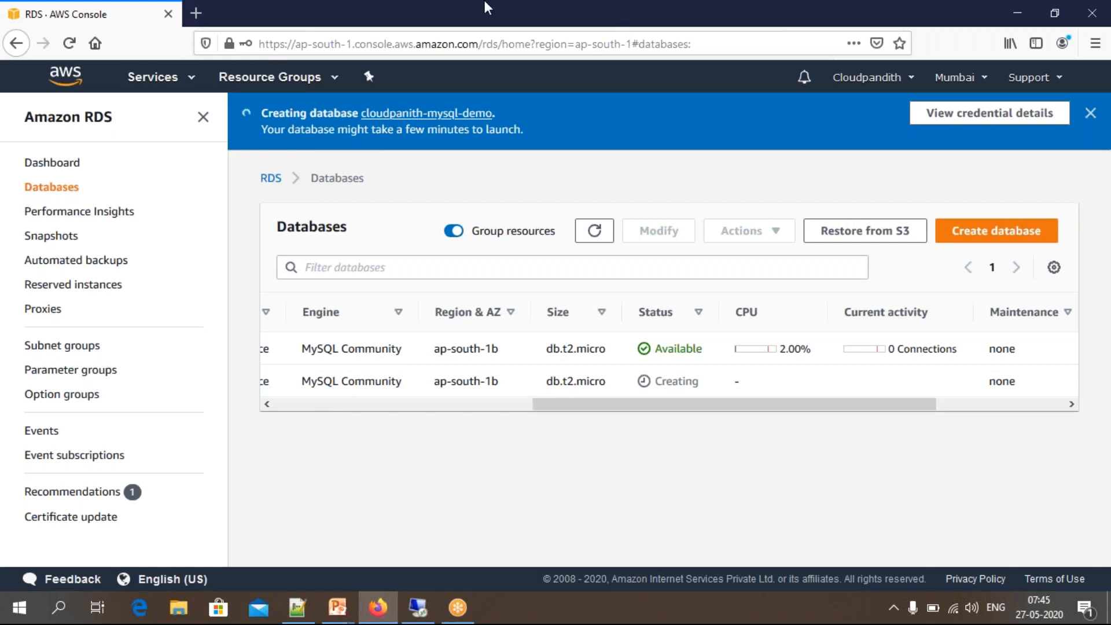
left_click(517, 13)
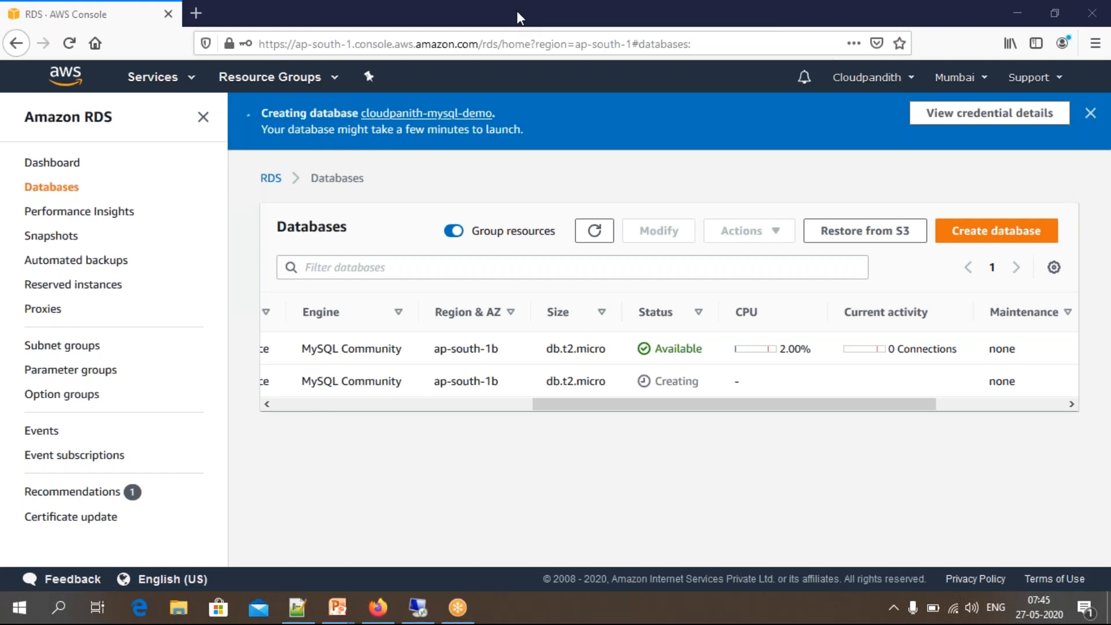
Switch to the MySQL presentation in PowerPoint, go through its slides and open the Useful Links slide for editing
mouse_move(341, 618)
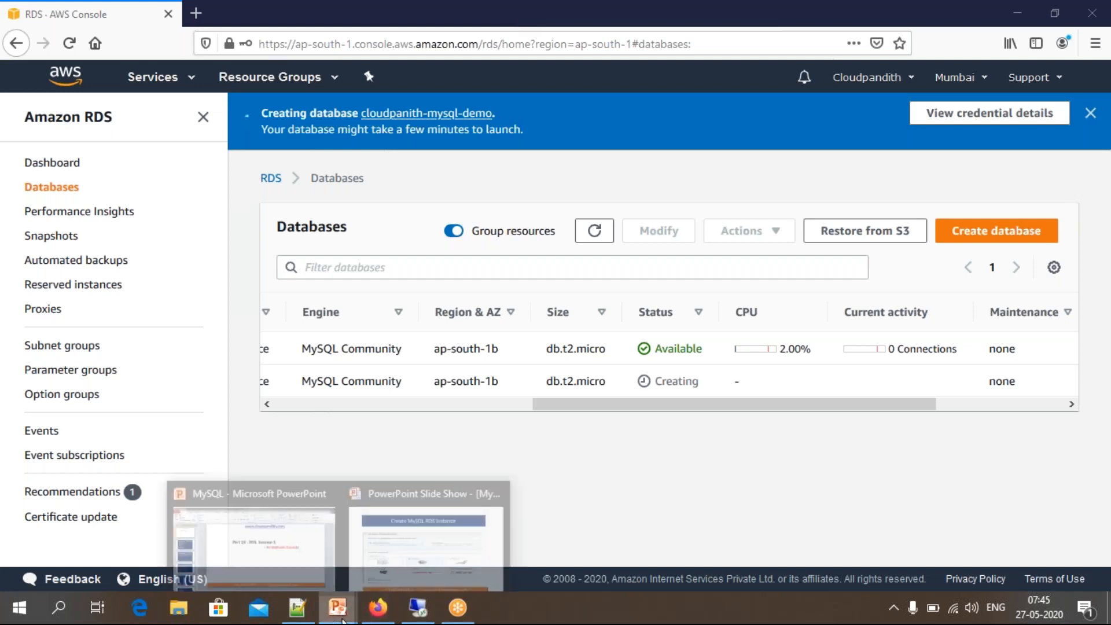
left_click(347, 483)
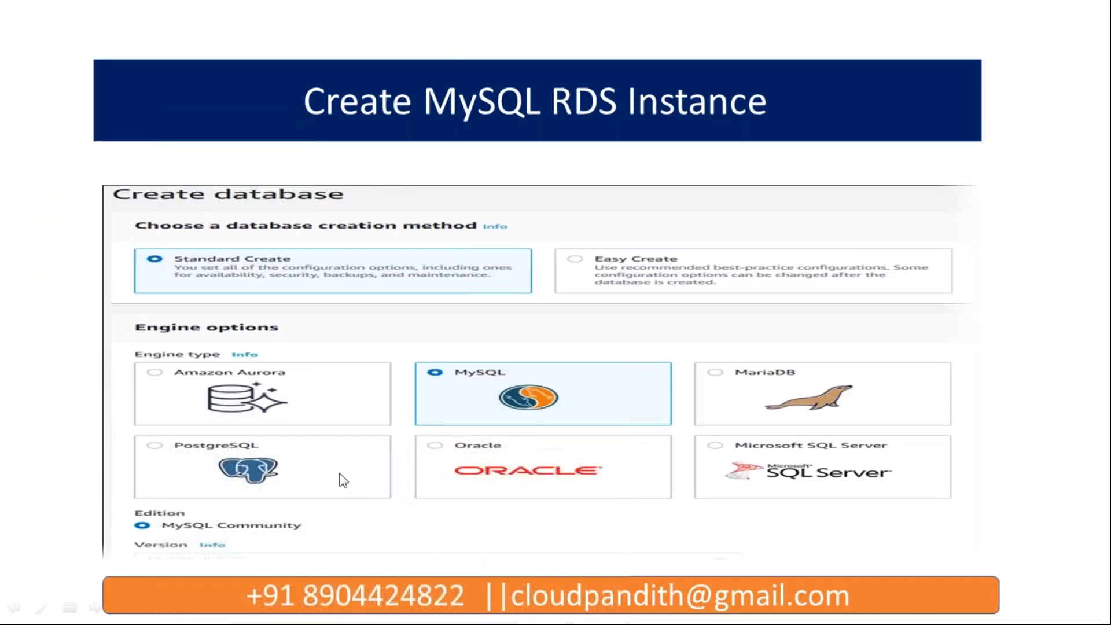
key("Right")
key("Right")
key("Right")
key("Right")
key("Right")
key("Right")
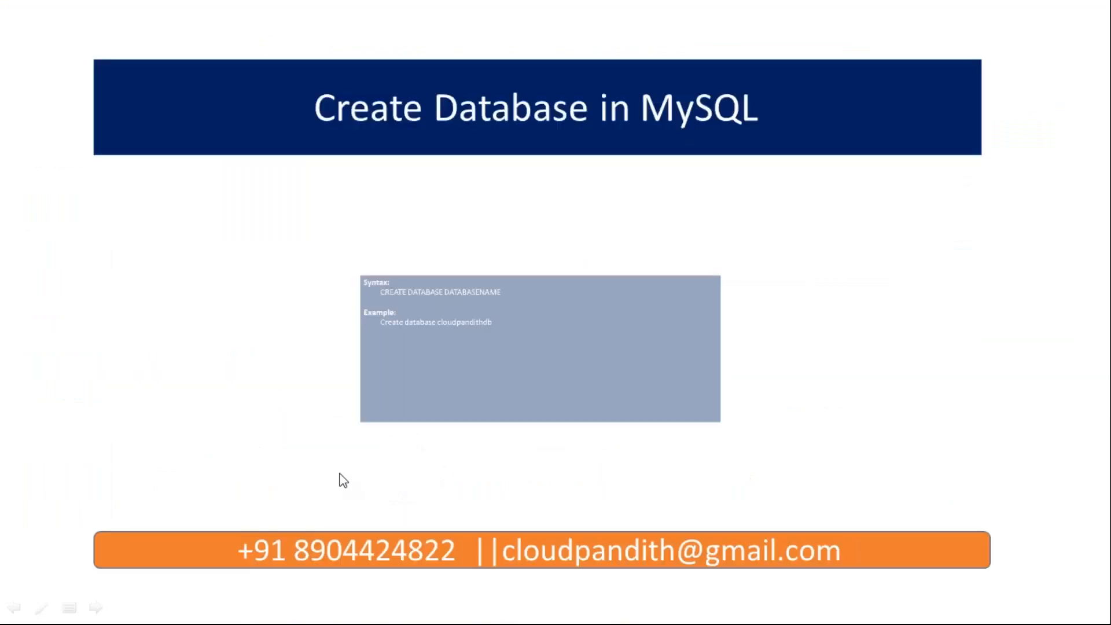
key("Right")
key("Right")
key("Right")
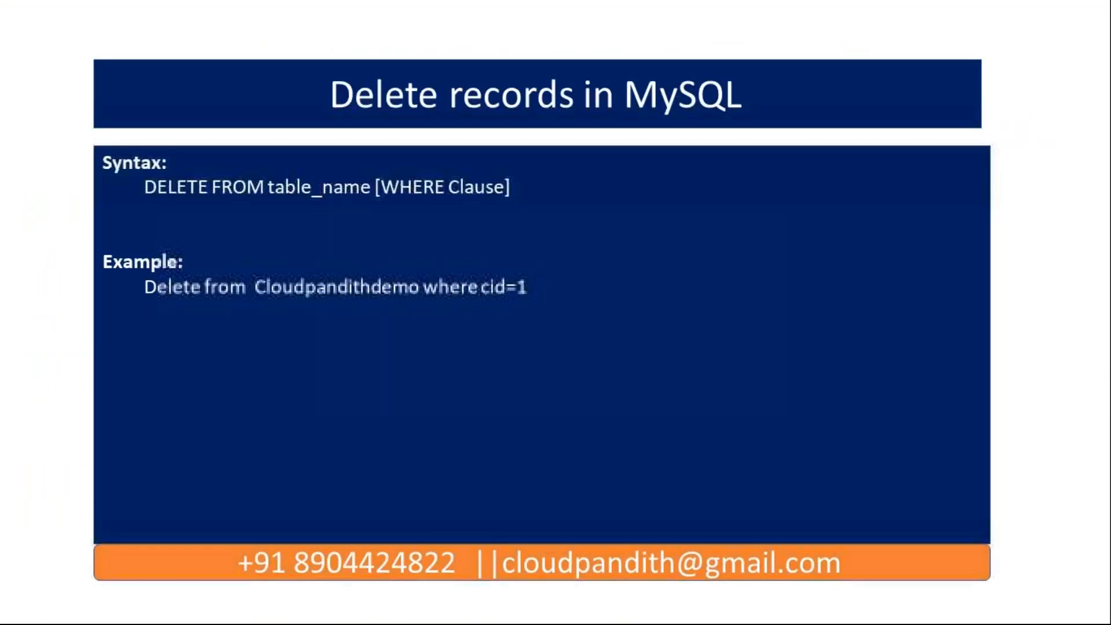
key("Right")
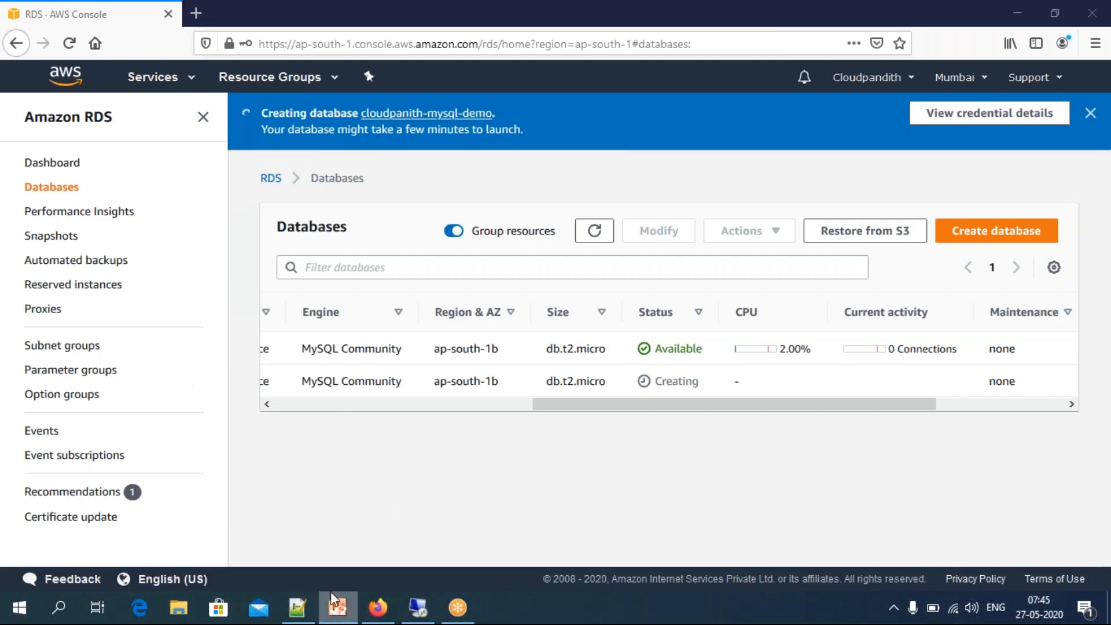
left_click(338, 606)
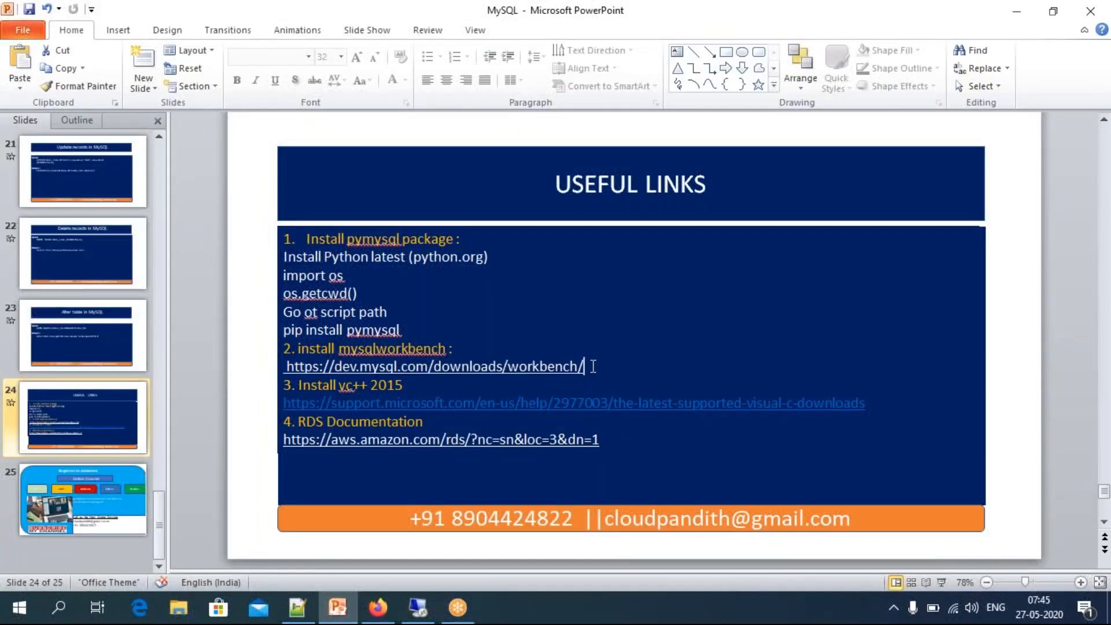
Copy the MySQL Workbench download link from the slide, switch to the remote Windows server and start Internet Explorer there, dismissing its setup
left_click_drag(585, 366, 247, 368)
key("ctrl+c")
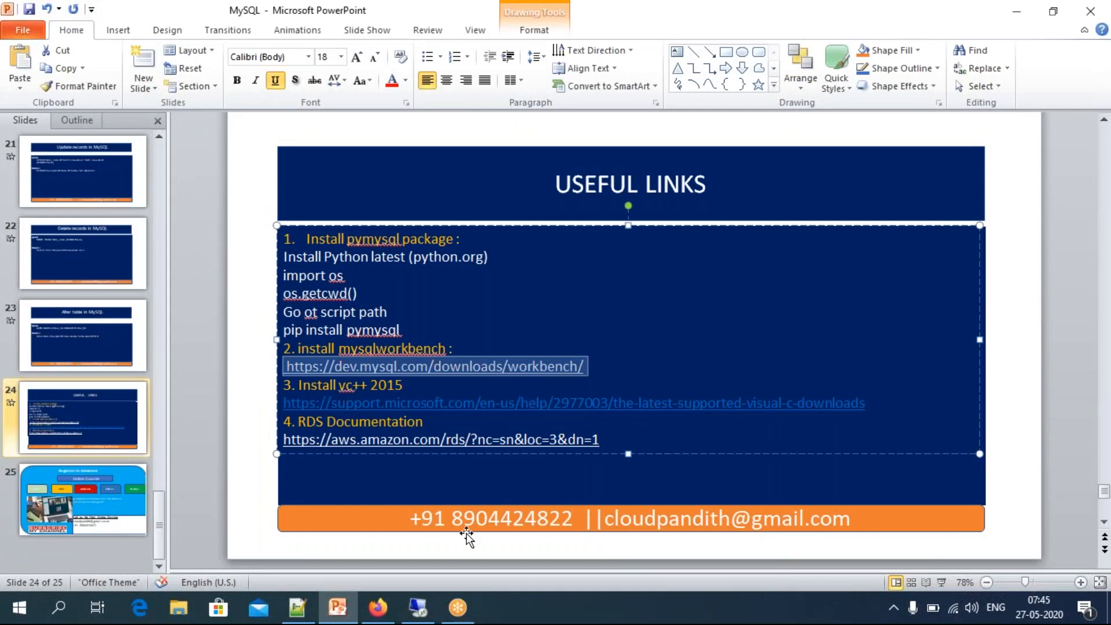
mouse_move(417, 607)
left_click(365, 484)
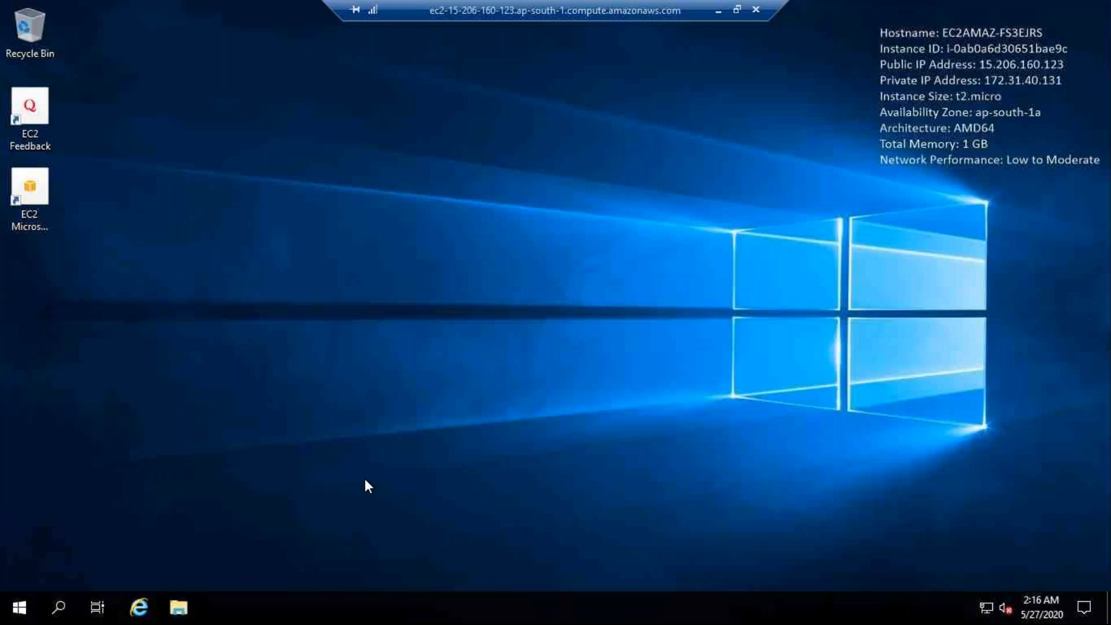
left_click(139, 607)
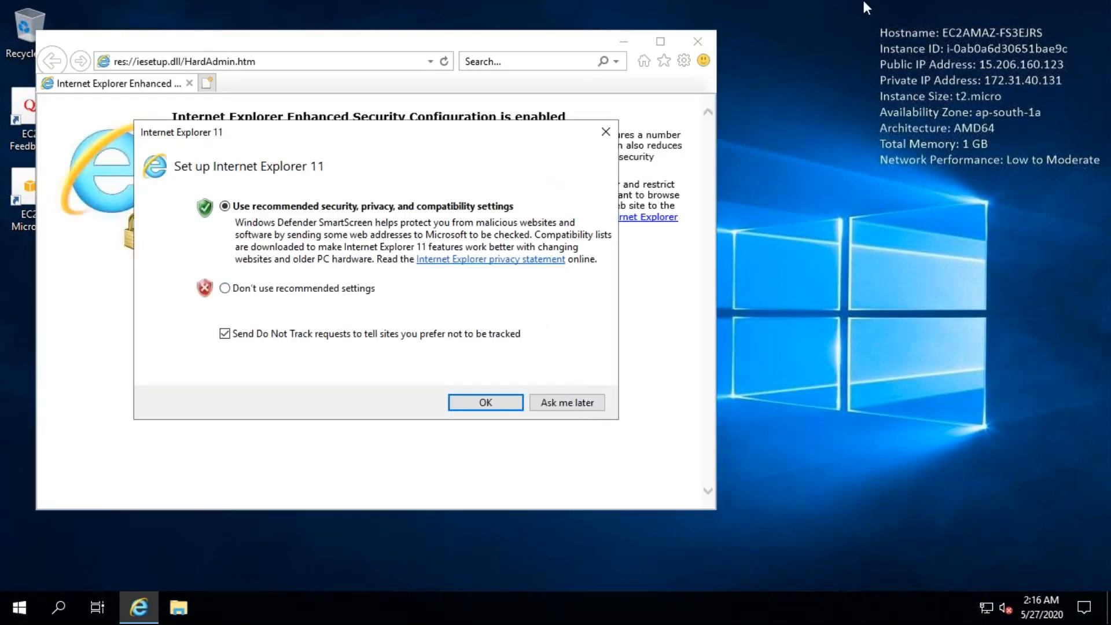
left_click(606, 133)
left_click(274, 61)
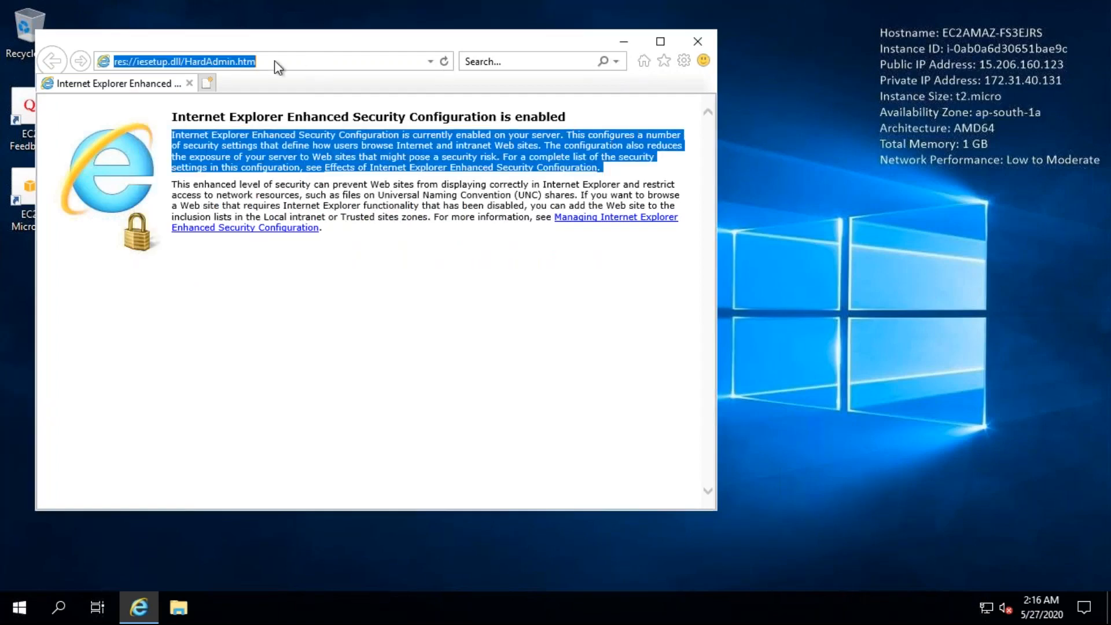
key("BackSpace")
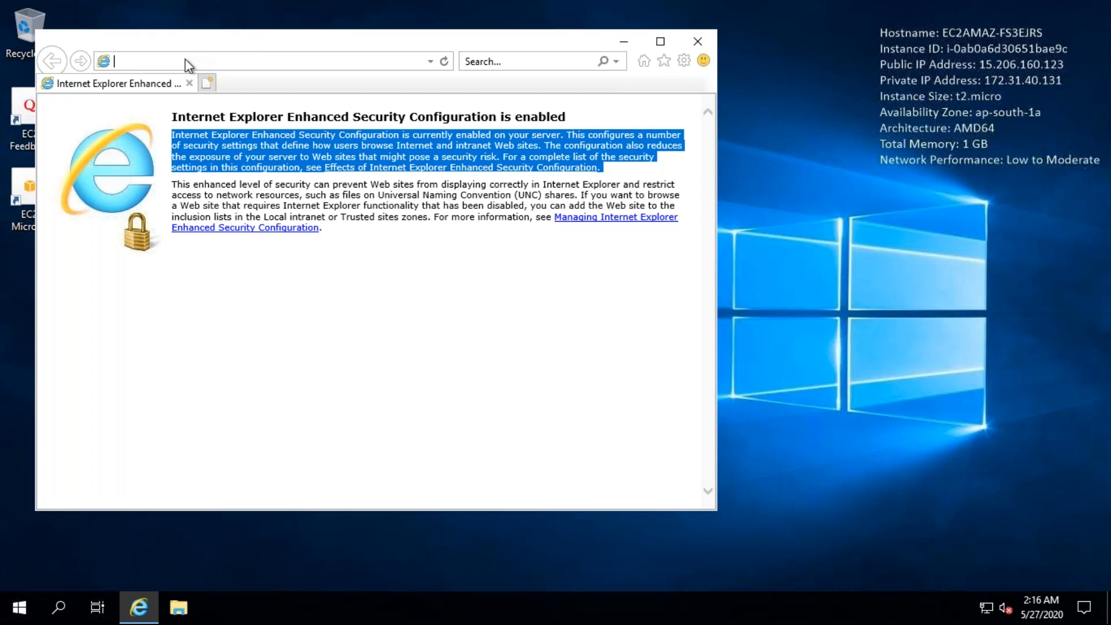
key("ctrl+v")
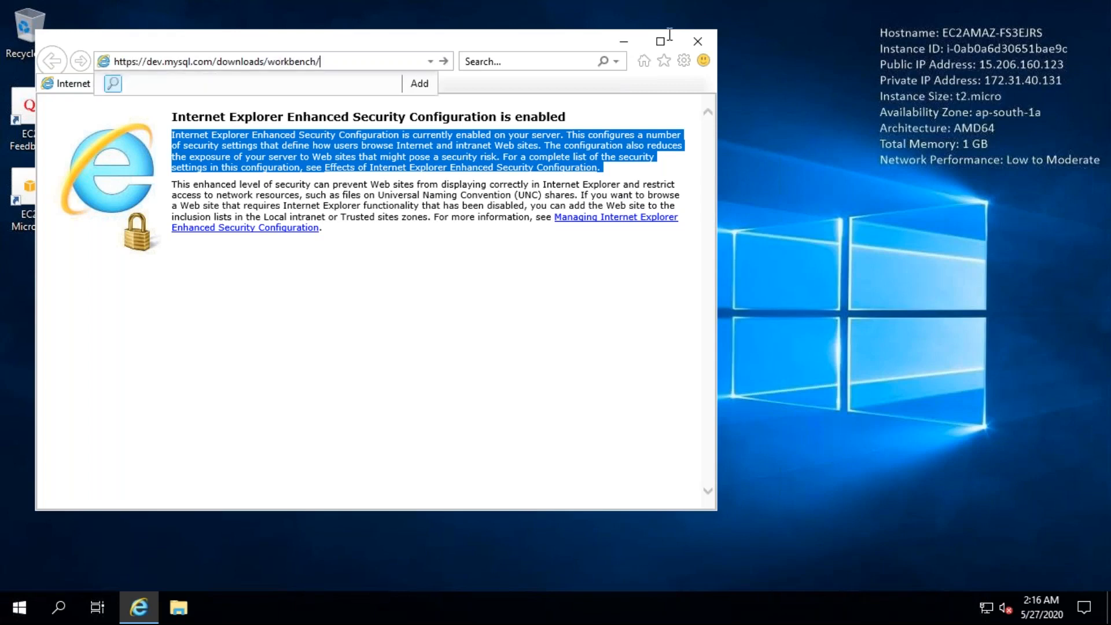
key("Return")
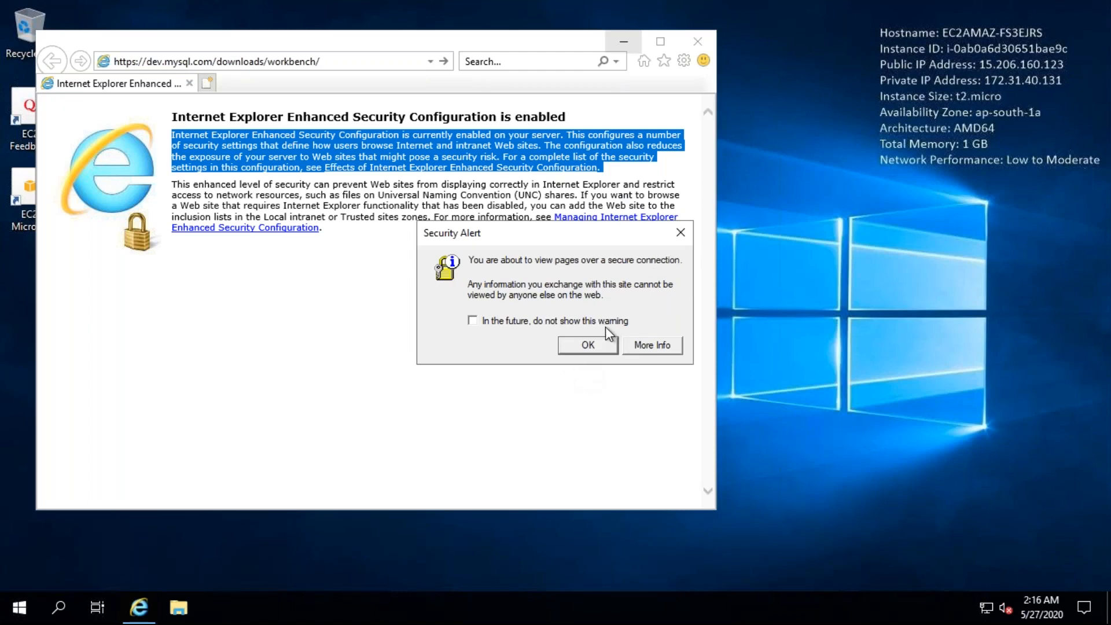
left_click(588, 344)
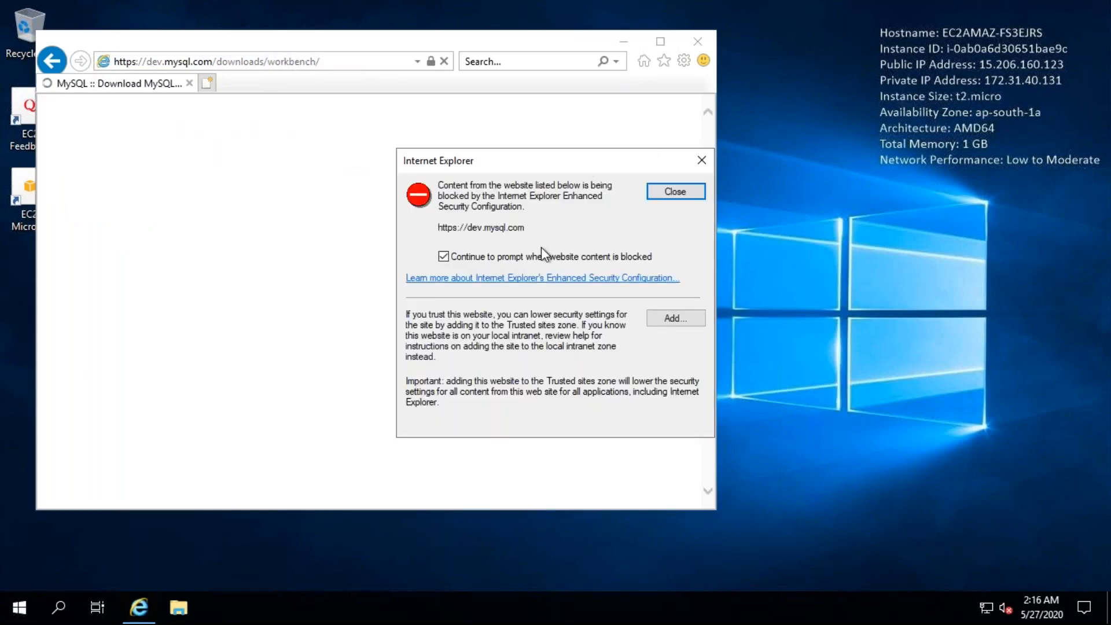
left_click(660, 317)
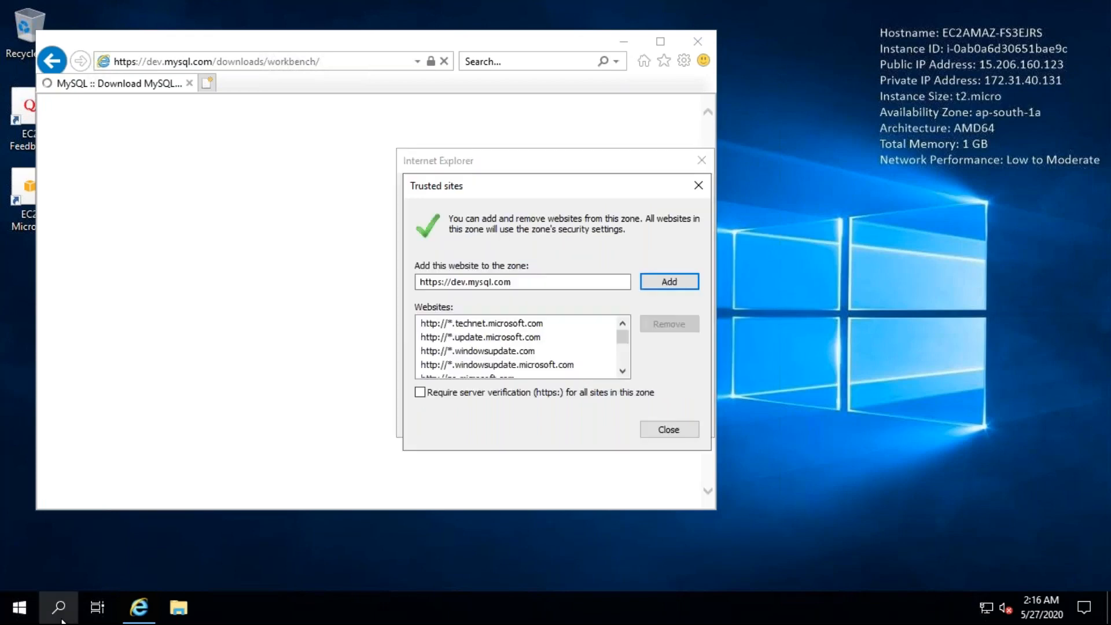
Search the remote server for Server Manager, launch it and show the Local Server properties
left_click(60, 617)
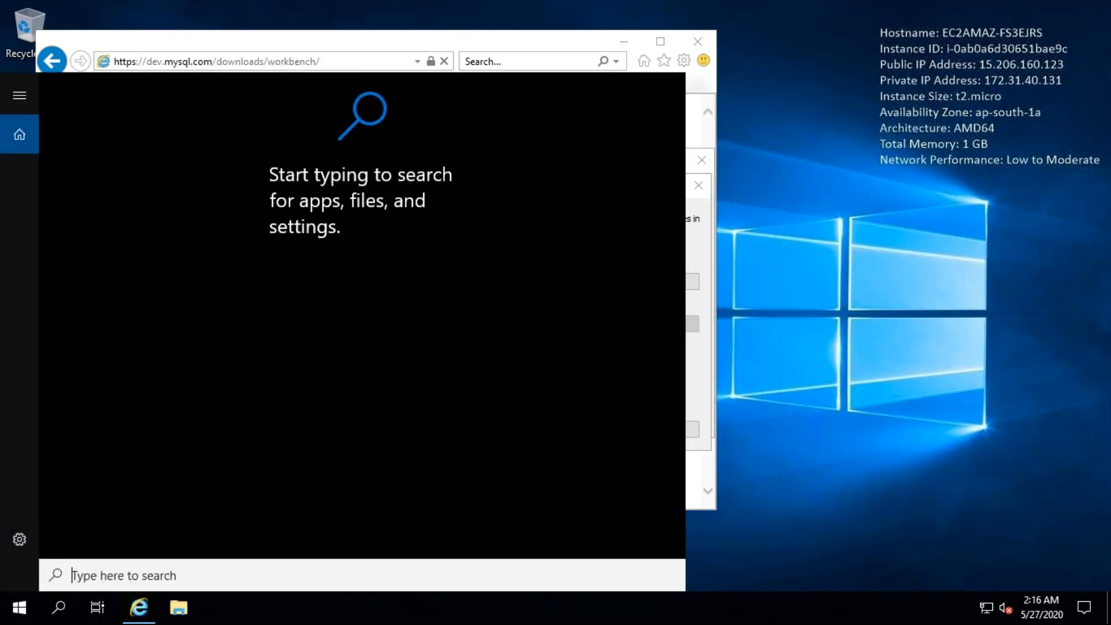
type("server")
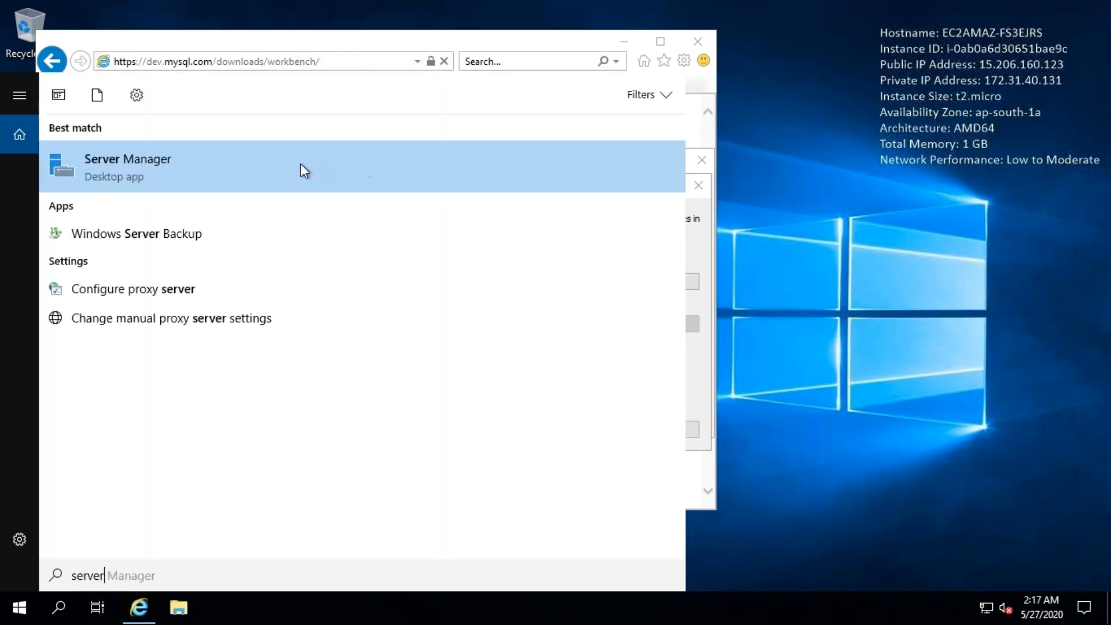
left_click(203, 174)
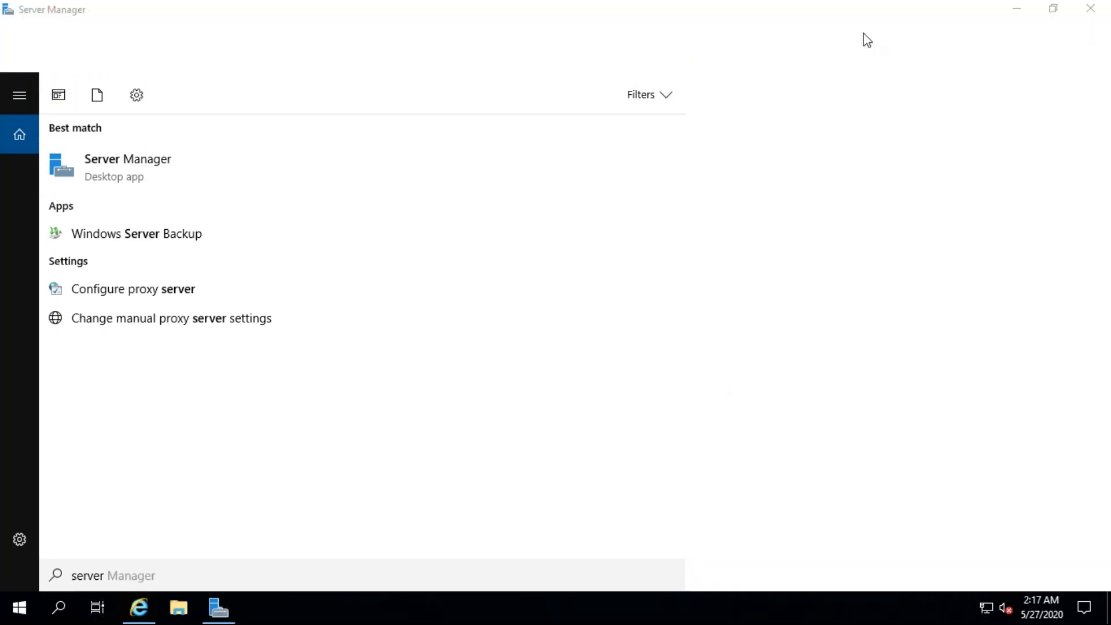
left_click(791, 196)
left_click(457, 74)
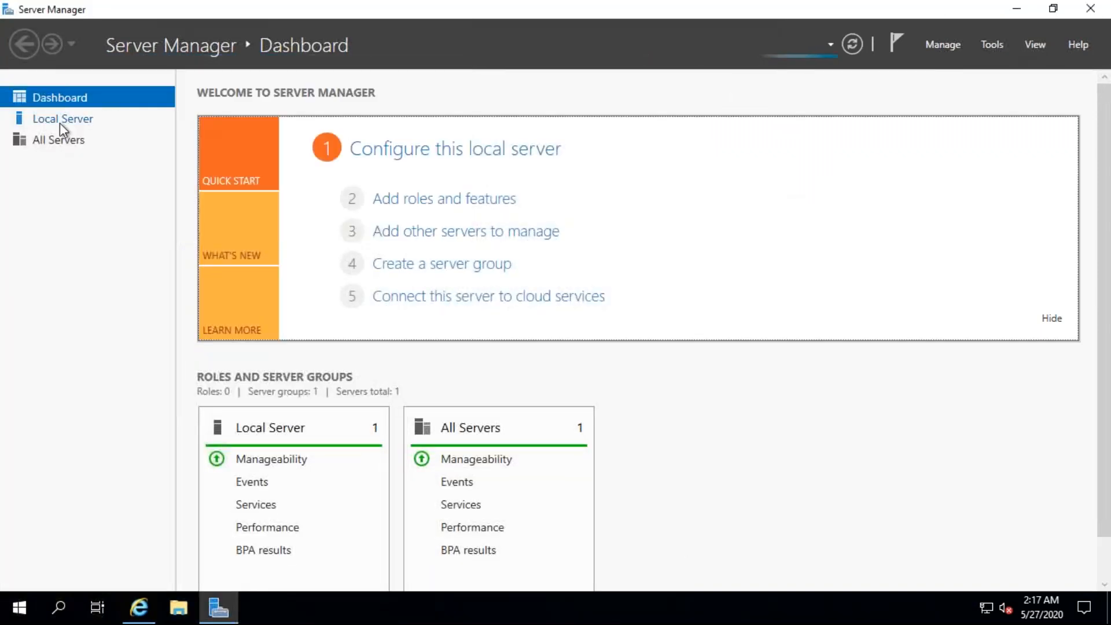
left_click(61, 120)
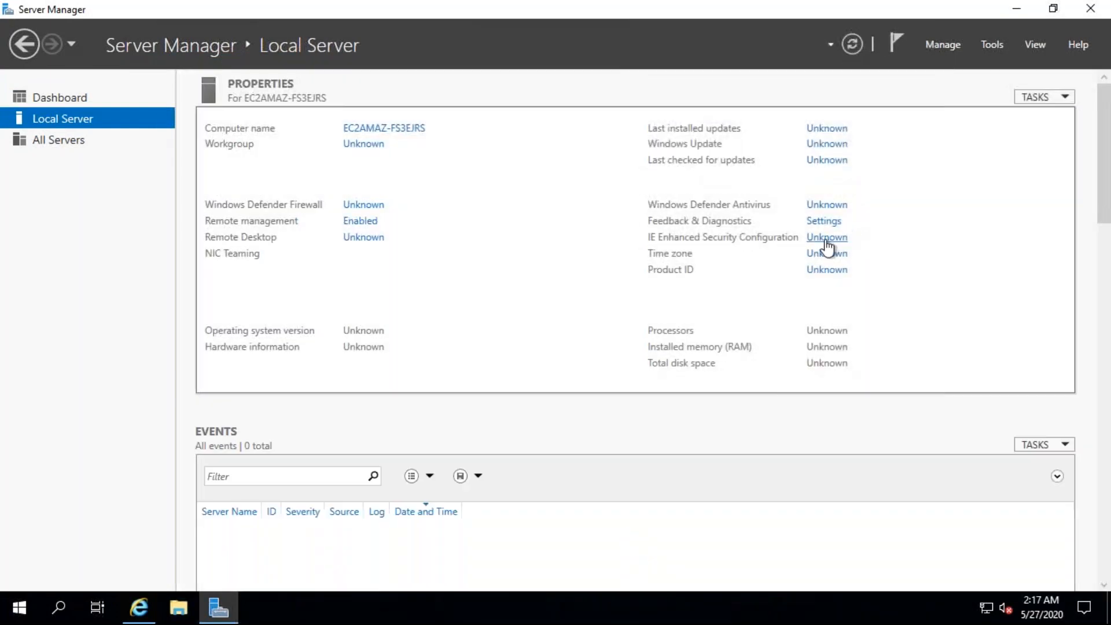